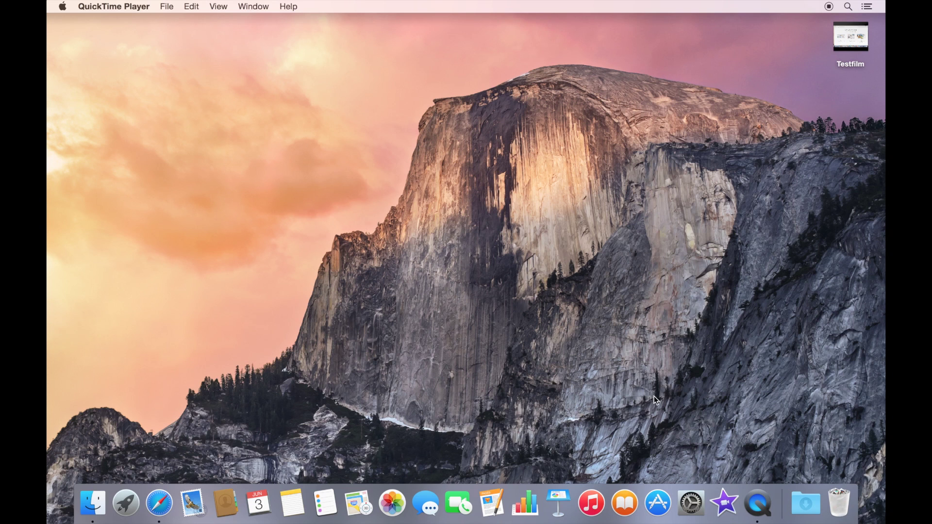
- Launch iMovie from the Dock and make its window fill the screen
{"action": "left_click", "coordinate": [727, 502]}
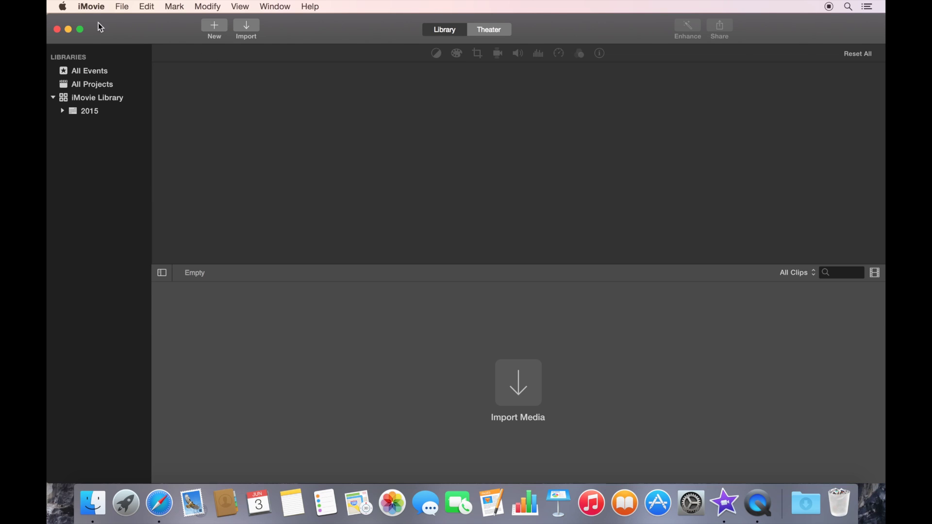
{"action": "left_click", "coordinate": [81, 30]}
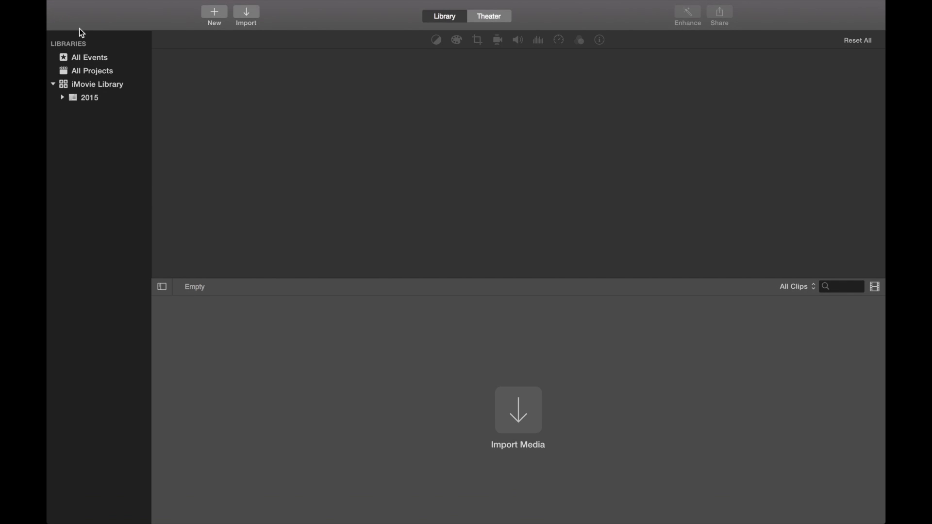
- Create a No Theme movie project named 'My demo movie', then bring up the Import window
{"action": "left_click", "coordinate": [208, 18]}
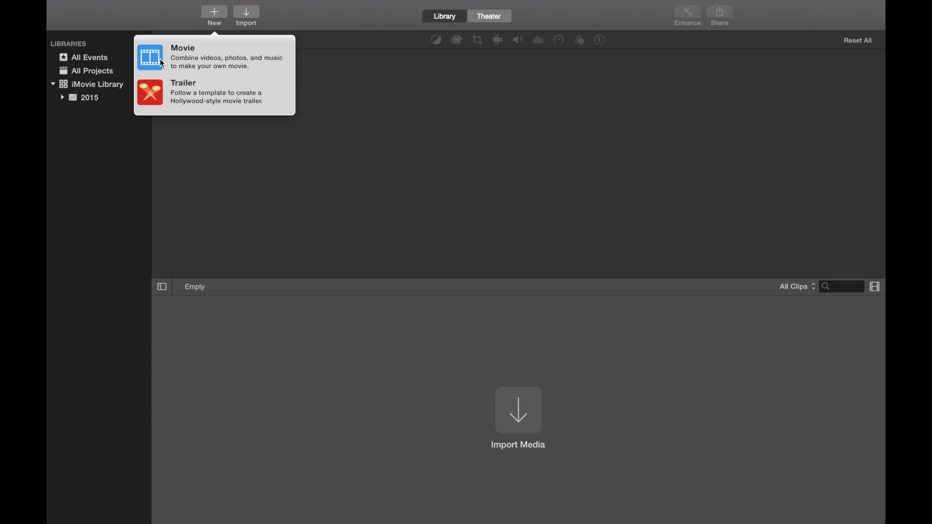
{"action": "left_click", "coordinate": [154, 63]}
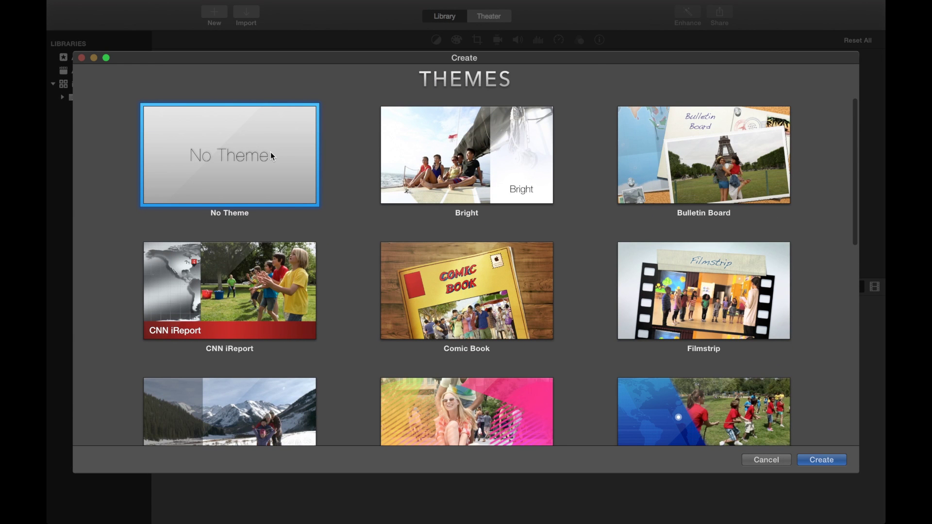
{"action": "double_click", "coordinate": [271, 153]}
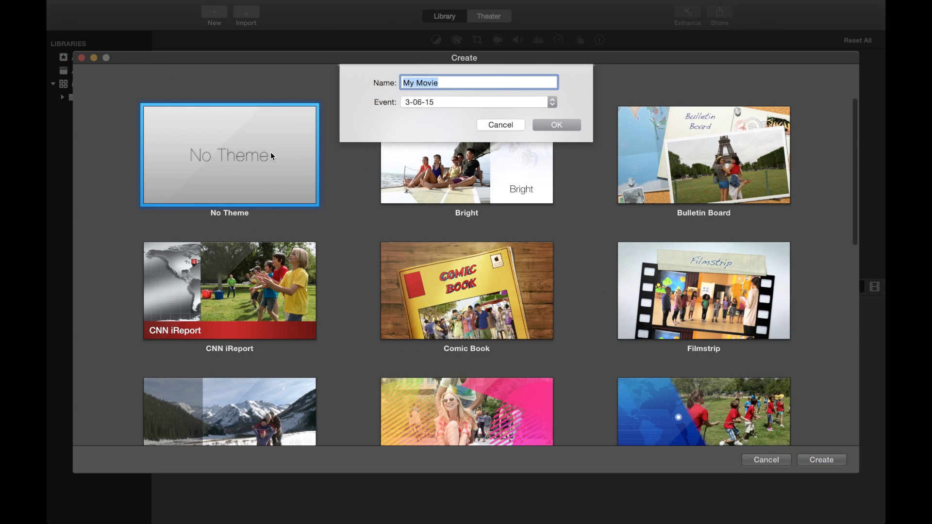
{"action": "type", "text": "My demo movie"}
{"action": "key", "text": "Return"}
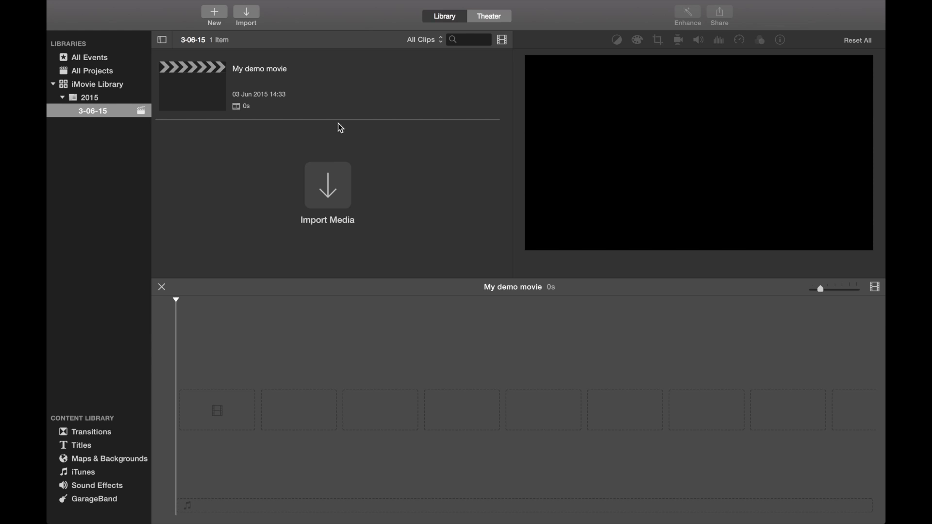
{"action": "left_click", "coordinate": [248, 16]}
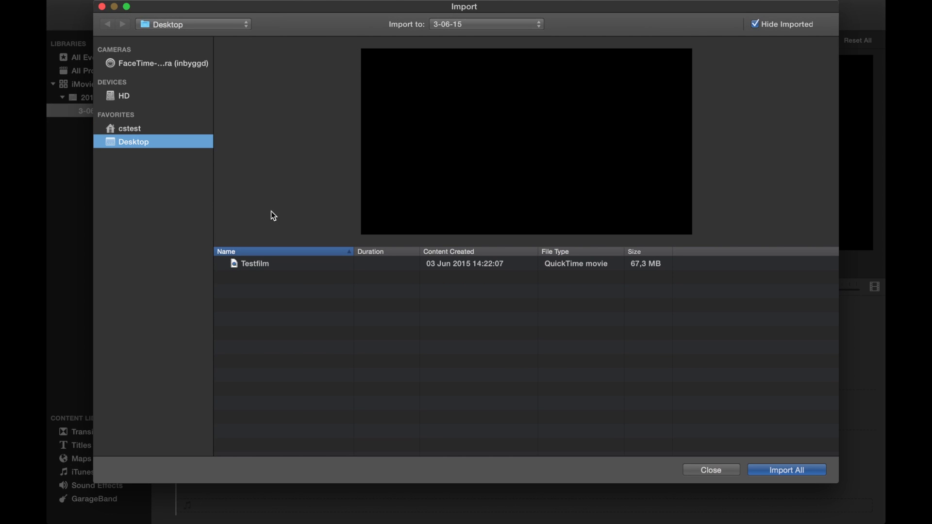
- Import the Testfilm video and drag its 34-second clip onto the My demo movie timeline
{"action": "left_click", "coordinate": [274, 263]}
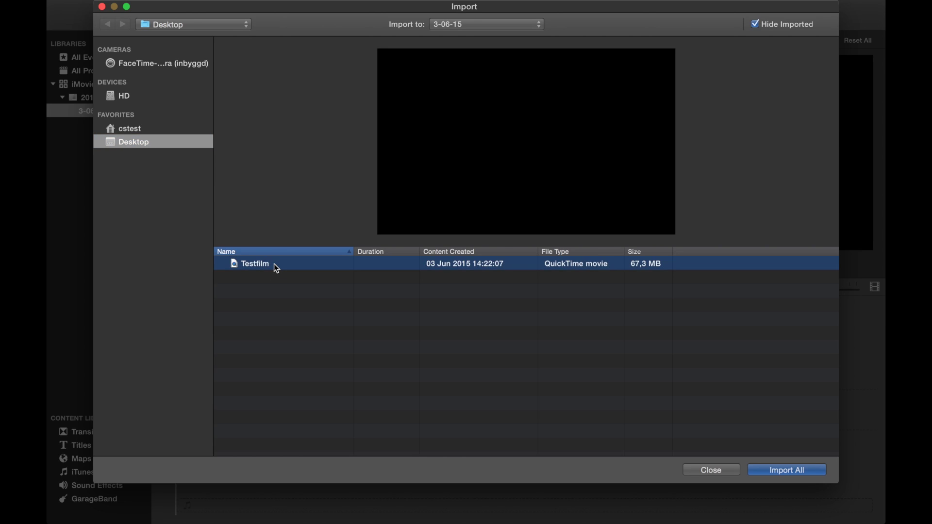
{"action": "key", "text": "Return"}
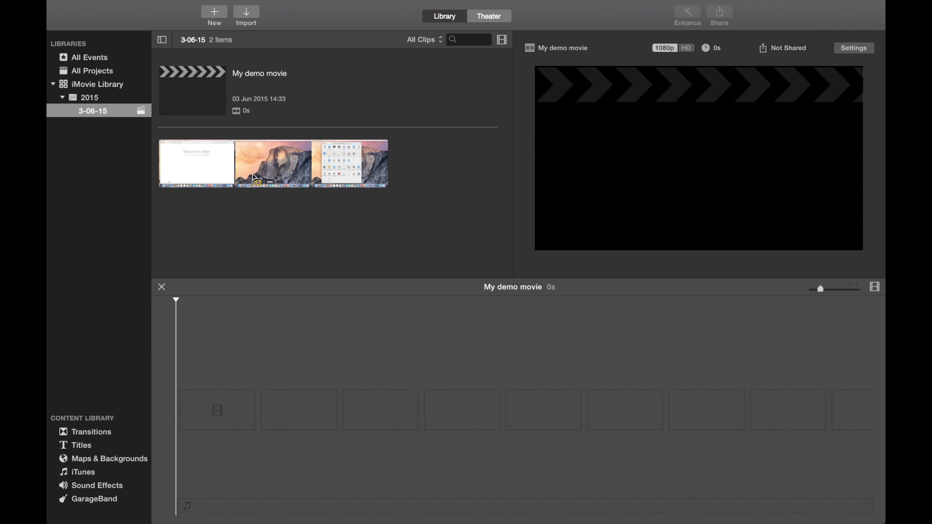
{"action": "left_click", "coordinate": [263, 172]}
{"action": "left_click", "coordinate": [263, 173]}
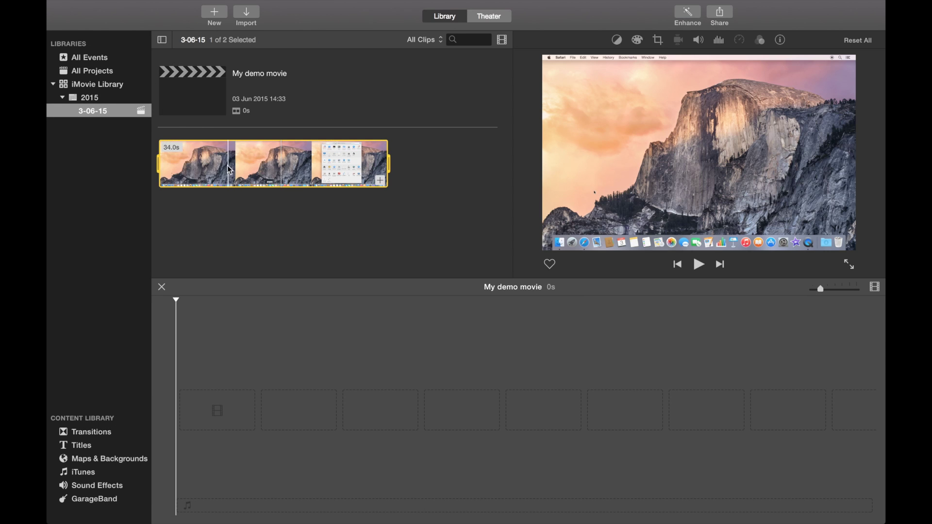
{"action": "left_click", "coordinate": [244, 162]}
{"action": "left_click_drag", "start_coordinate": [243, 162], "coordinate": [186, 414]}
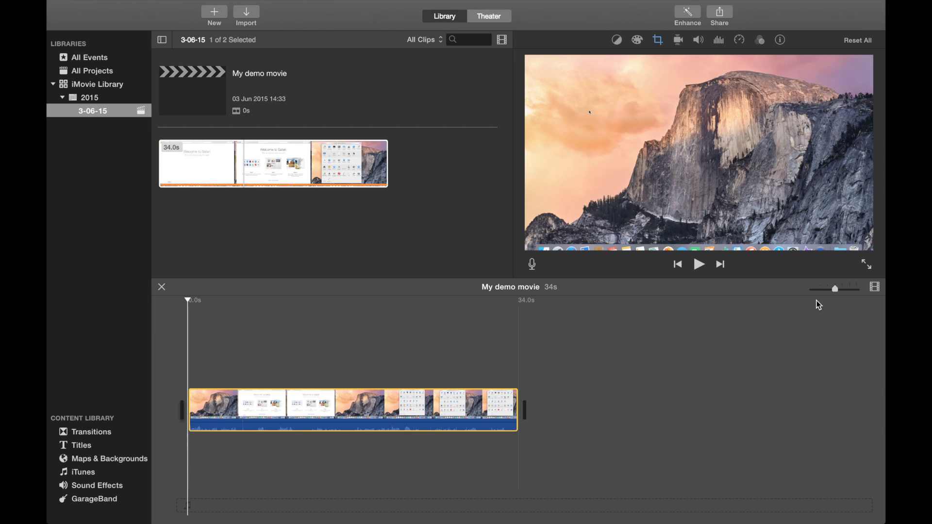
{"action": "mouse_move", "coordinate": [838, 288]}
{"action": "left_mouse_down"}
{"action": "mouse_move", "coordinate": [849, 288]}
{"action": "mouse_move", "coordinate": [841, 291]}
{"action": "left_mouse_up"}
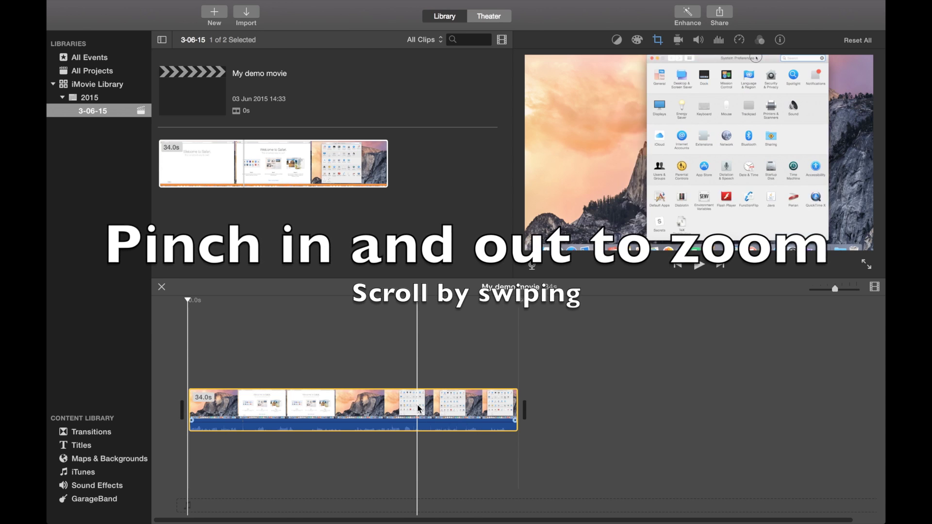
- Zoom the timeline in on the Testfilm clip and scroll back to 0.0s
{"action": "scroll", "coordinate": [419, 409], "scroll_direction": "up", "scroll_amount": 3}
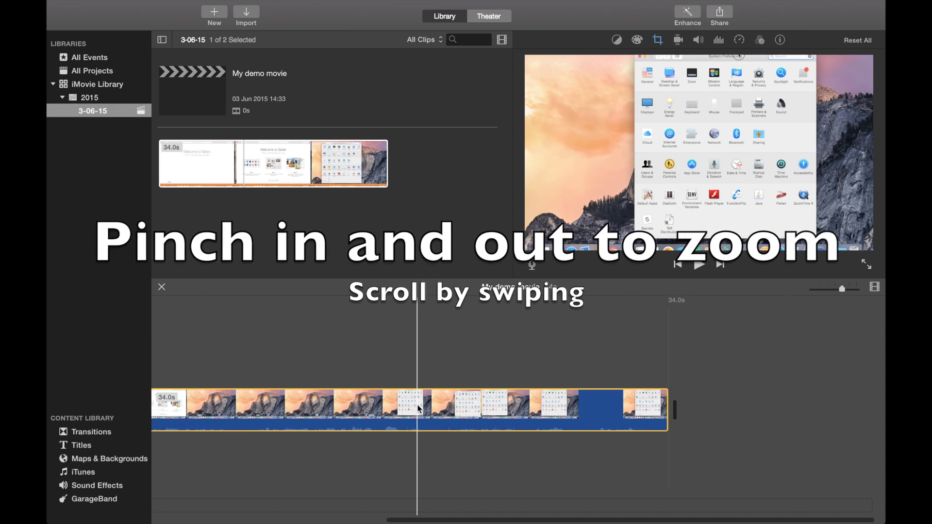
{"action": "scroll", "coordinate": [419, 410], "scroll_direction": "up", "scroll_amount": 3}
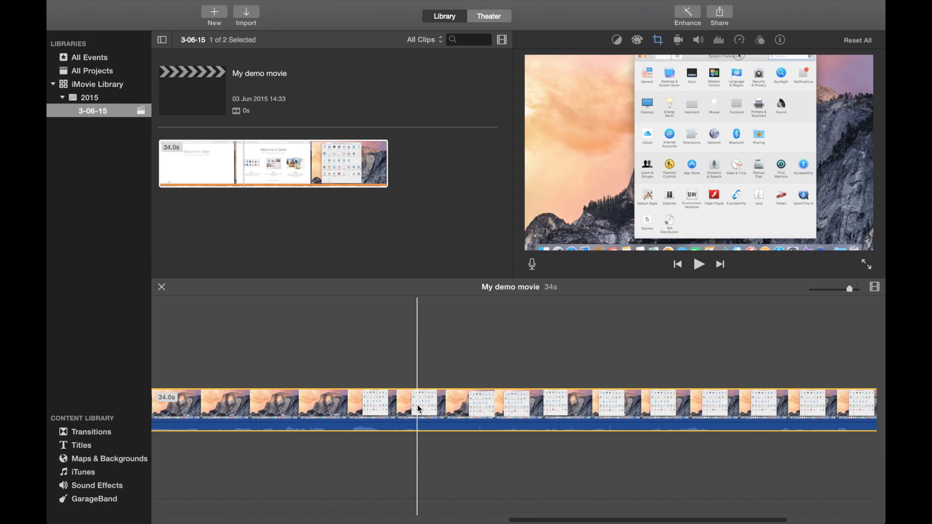
{"action": "scroll", "coordinate": [420, 409], "scroll_direction": "left", "scroll_amount": 10}
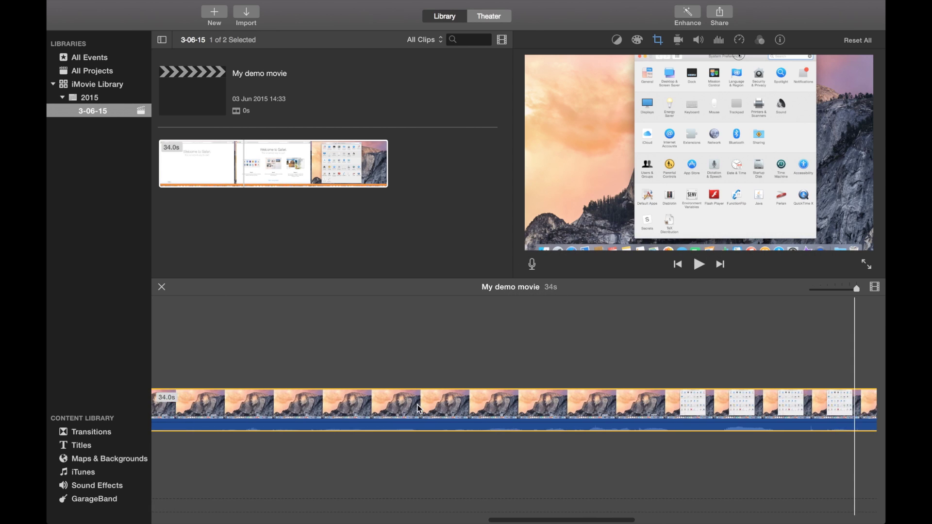
{"action": "scroll", "coordinate": [419, 409], "scroll_direction": "left", "scroll_amount": 15}
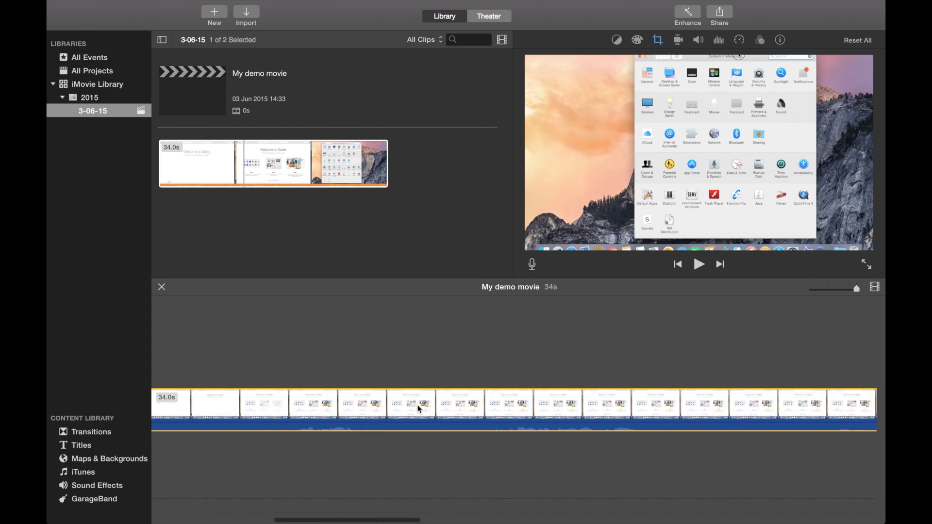
{"action": "scroll", "coordinate": [420, 409], "scroll_direction": "left", "scroll_amount": 10}
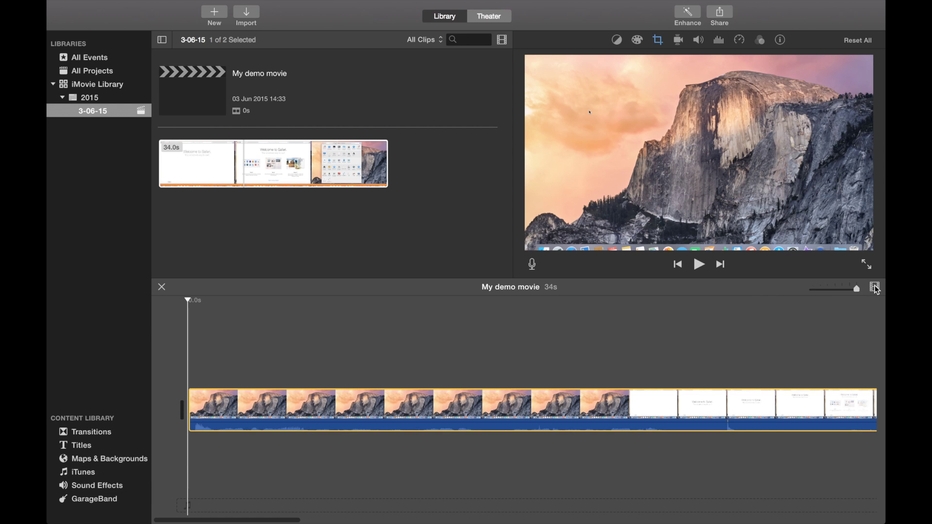
{"action": "left_click", "coordinate": [874, 287]}
- Enlarge the timeline clip thumbnails and select the Testfilm clip
{"action": "left_click", "coordinate": [829, 233]}
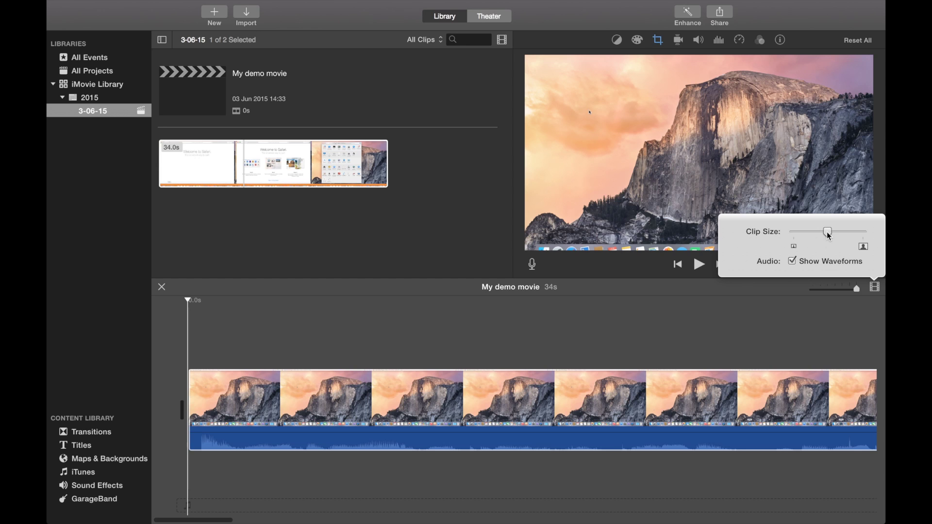
{"action": "left_click", "coordinate": [779, 311]}
{"action": "left_click", "coordinate": [728, 393]}
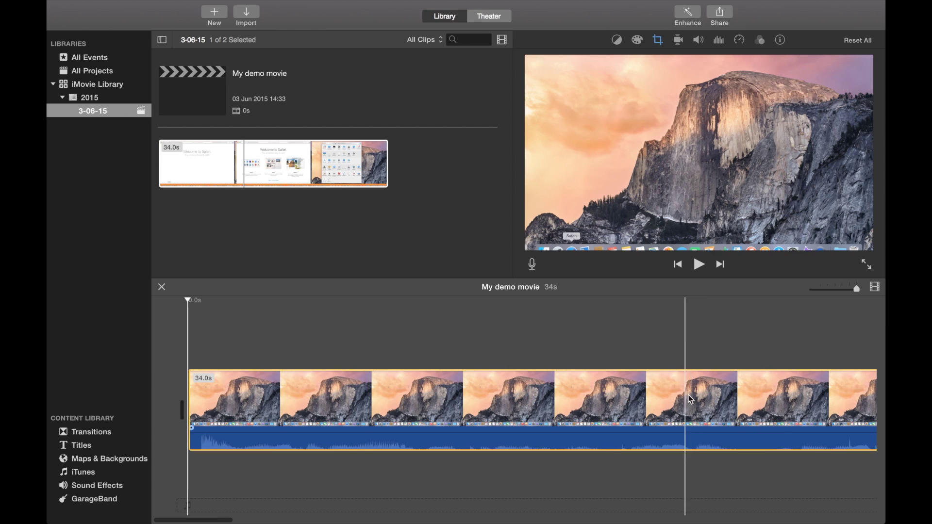
- Preview the clip and place the playhead on the Welcome to Safari split frame
{"action": "key", "text": "space"}
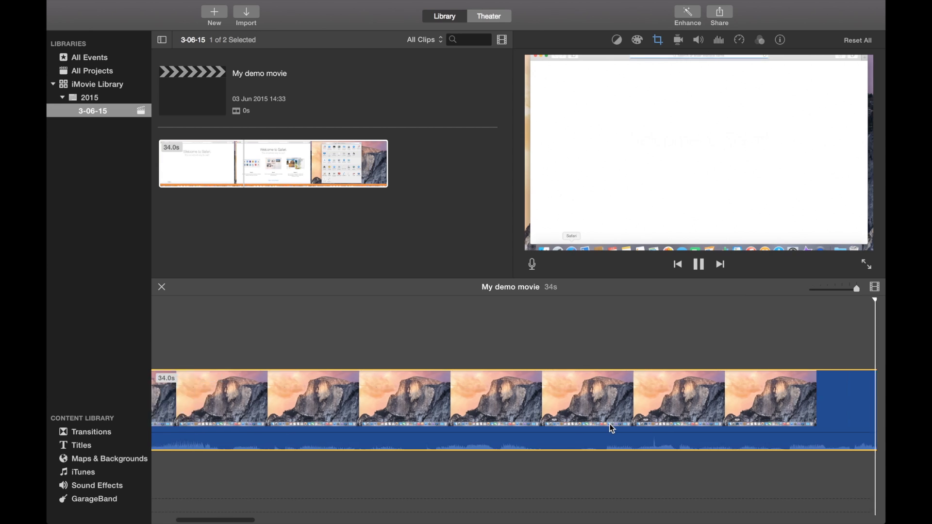
{"action": "key", "text": "space"}
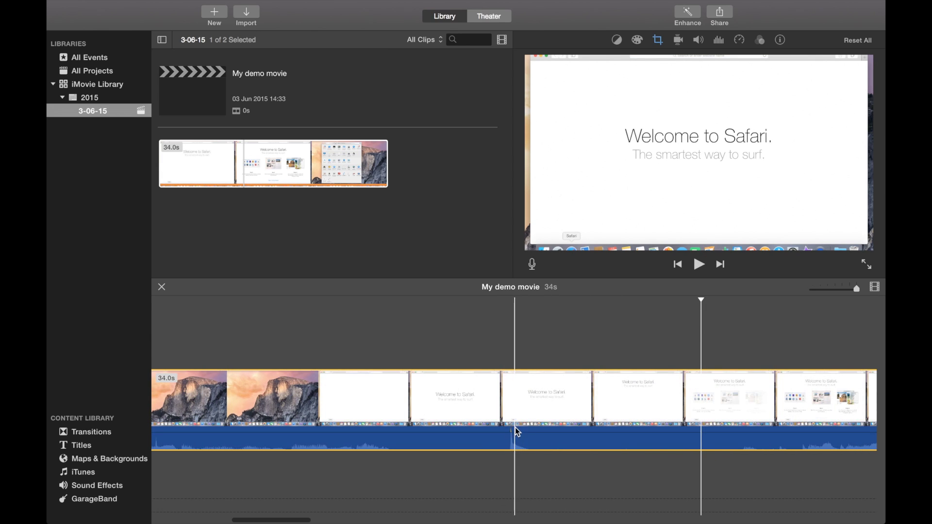
{"action": "left_click", "coordinate": [489, 442]}
{"action": "key", "text": "space"}
{"action": "key", "text": "space"}
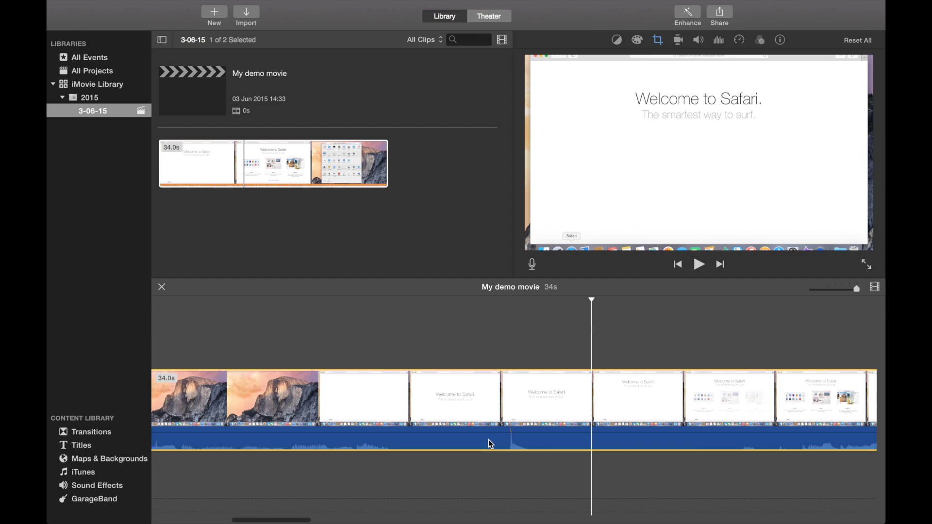
{"action": "left_click", "coordinate": [503, 425]}
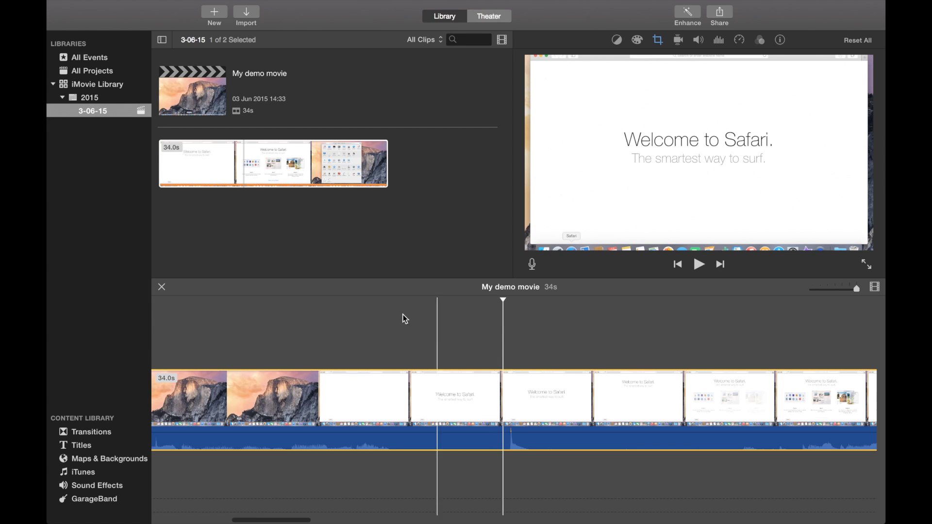
- Split the Testfilm clip at the playhead with Modify > Split Clip
{"action": "mouse_move", "coordinate": [239, 4]}
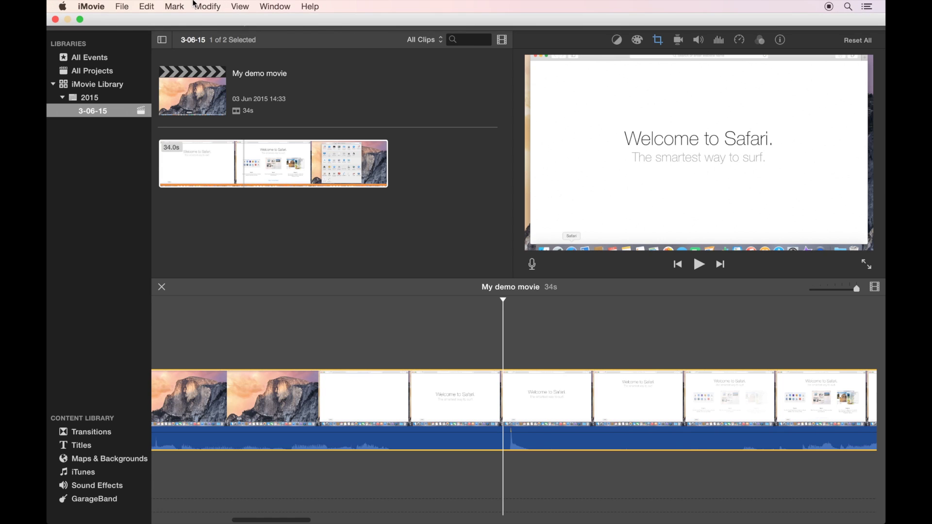
{"action": "left_click", "coordinate": [208, 6]}
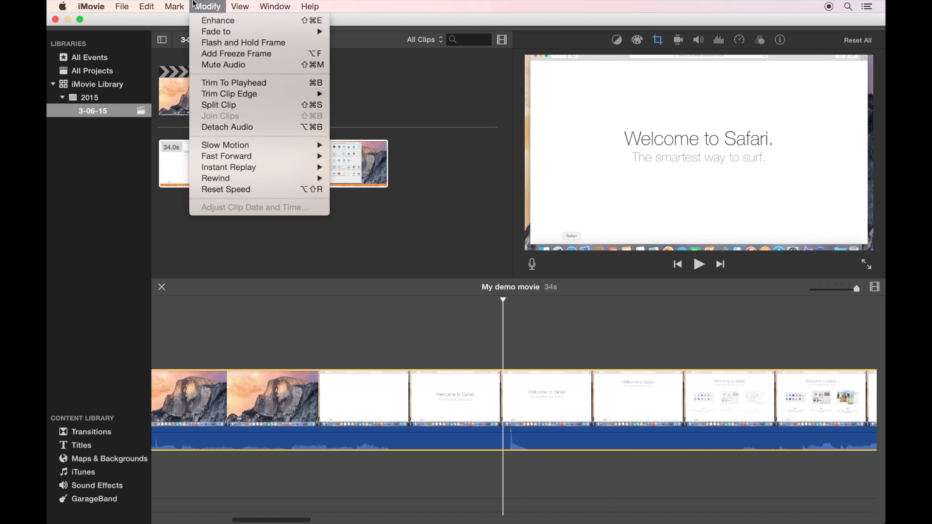
{"action": "left_click", "coordinate": [240, 105]}
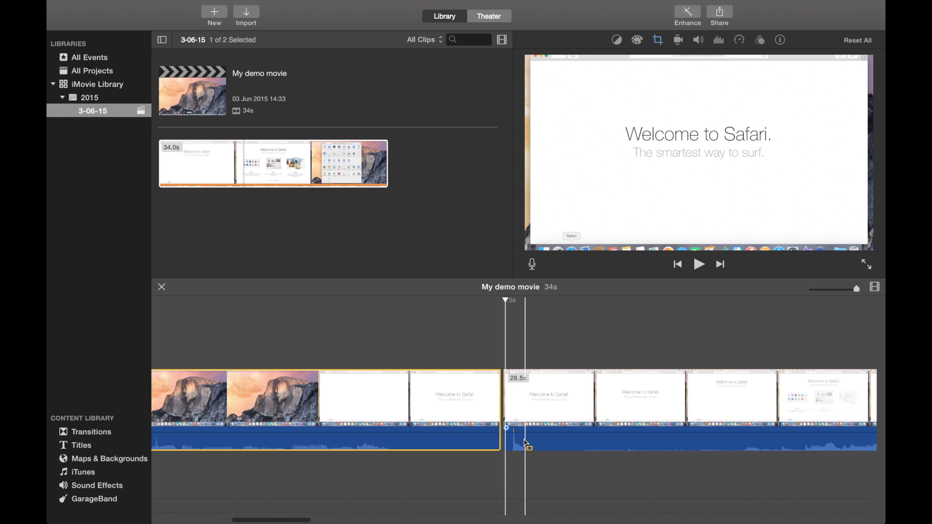
{"action": "left_click", "coordinate": [538, 439]}
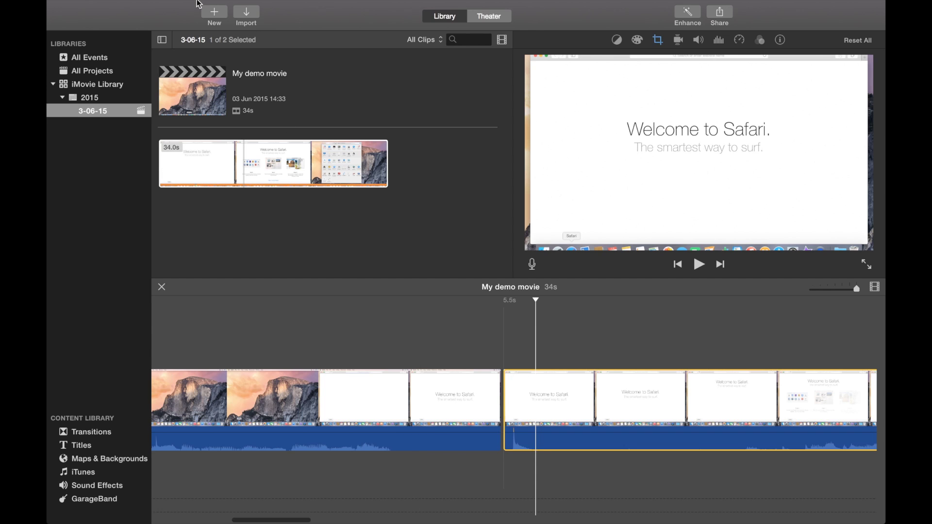
- Split the right-hand part again and delete the 0.2s piece, leaving 5.5s and 28.3s clips
{"action": "mouse_move", "coordinate": [202, 4]}
{"action": "left_click", "coordinate": [203, 6]}
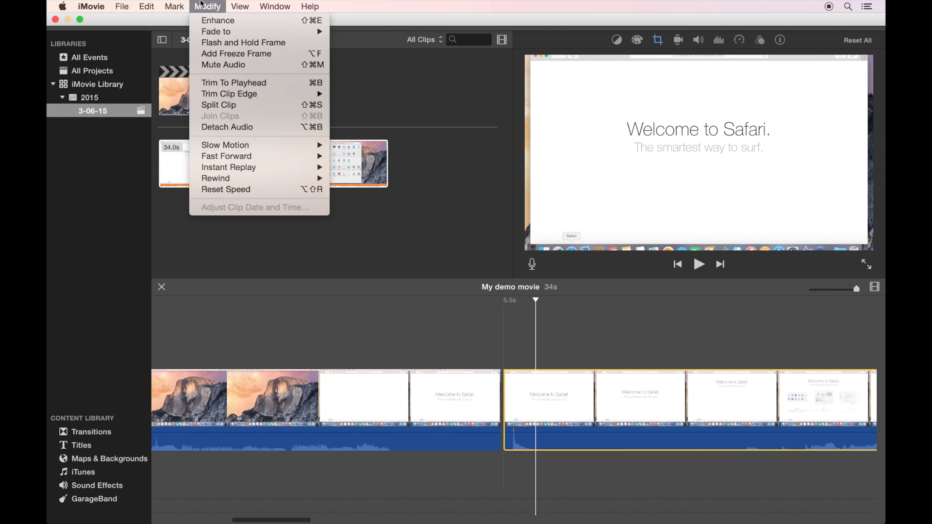
{"action": "left_click", "coordinate": [236, 108]}
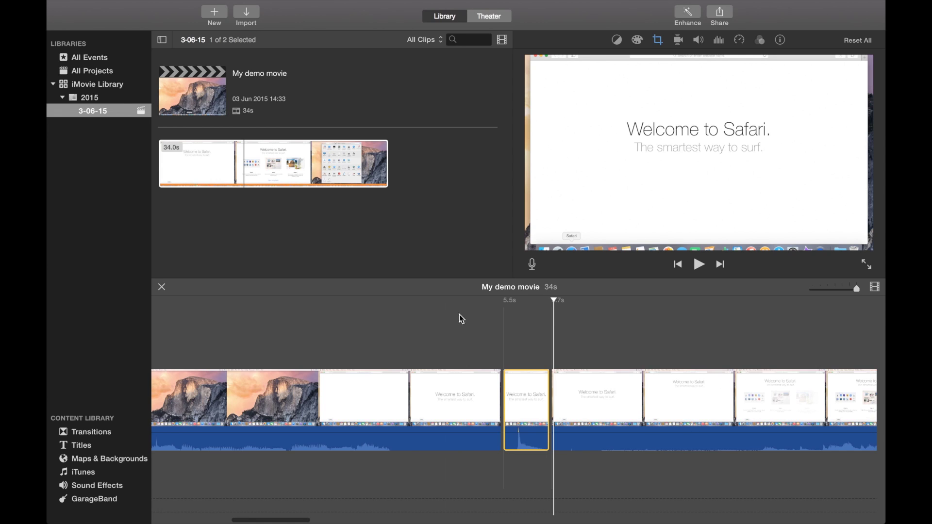
{"action": "left_click", "coordinate": [526, 393]}
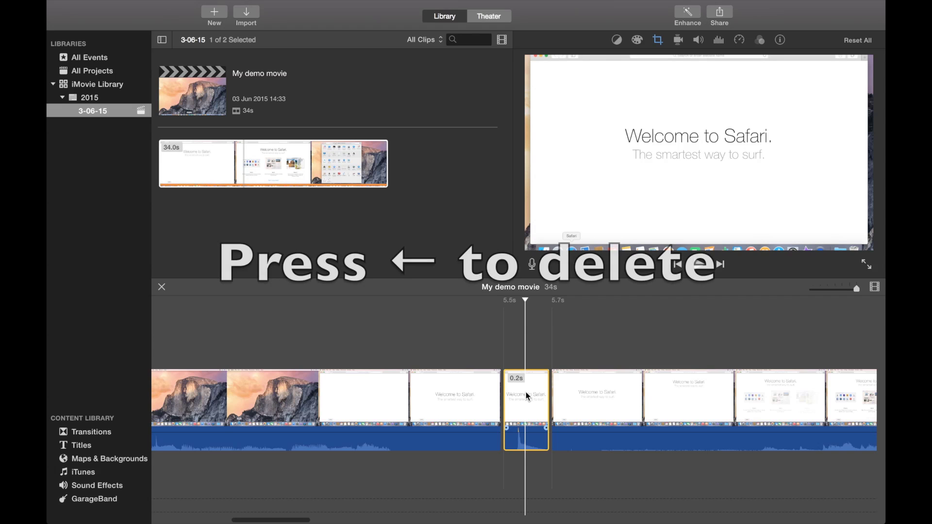
{"action": "key", "text": "BackSpace"}
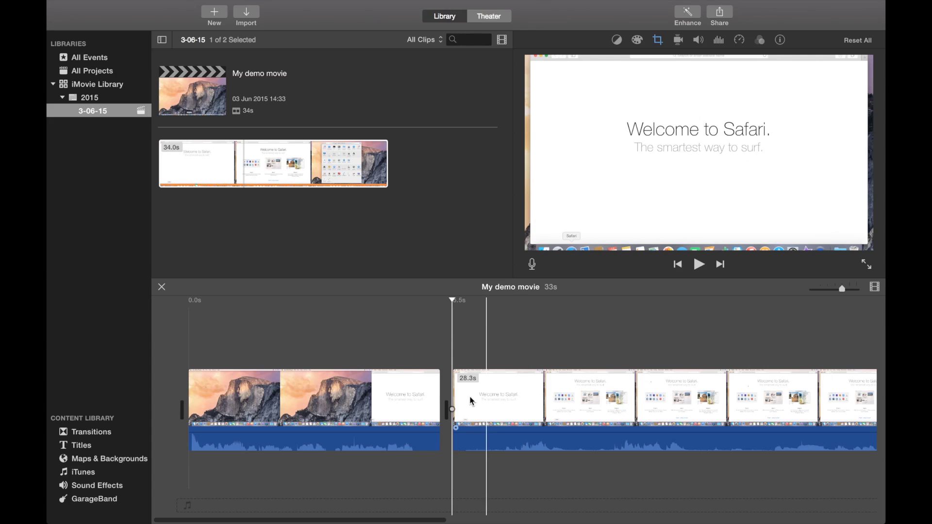
{"action": "left_click", "coordinate": [384, 423]}
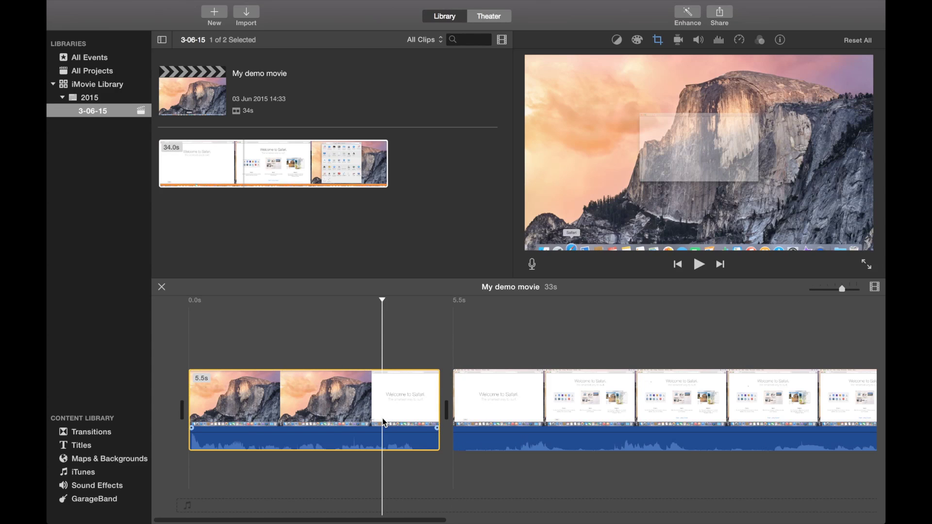
- Lower the middle clip's volume to 63% with the Volume slider
{"action": "key", "text": "space"}
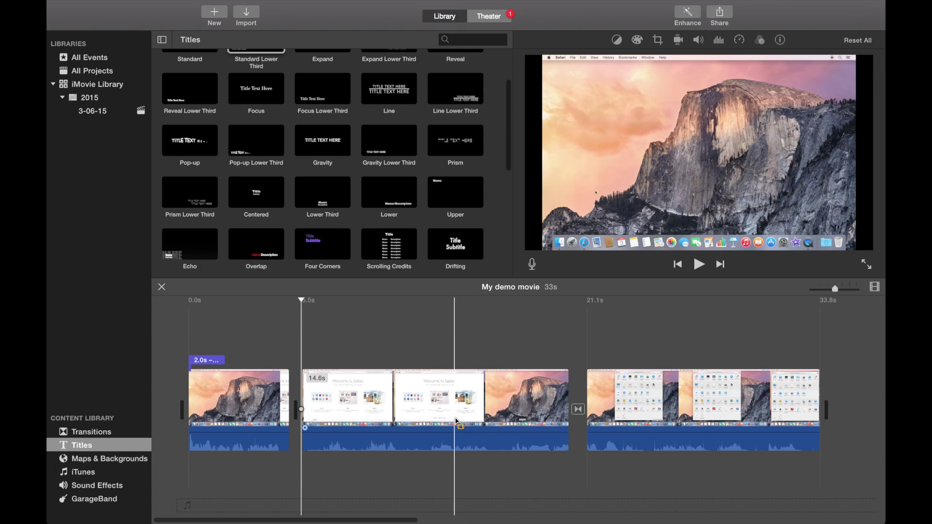
{"action": "left_click", "coordinate": [457, 421]}
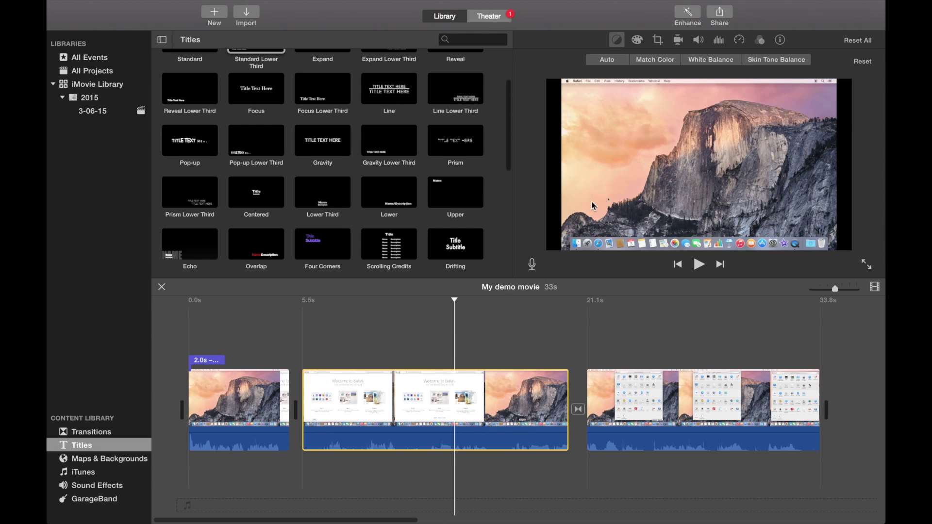
{"action": "left_click", "coordinate": [699, 40]}
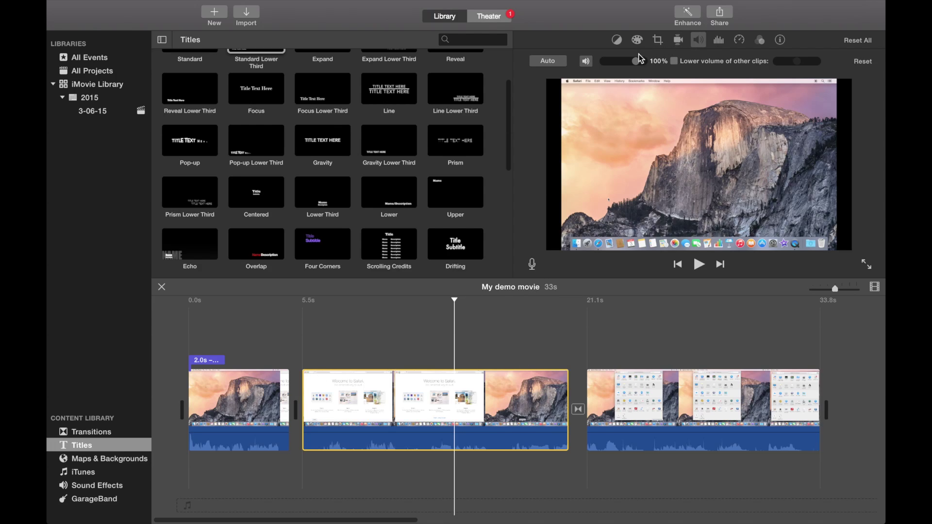
{"action": "left_click_drag", "start_coordinate": [636, 59], "coordinate": [650, 63]}
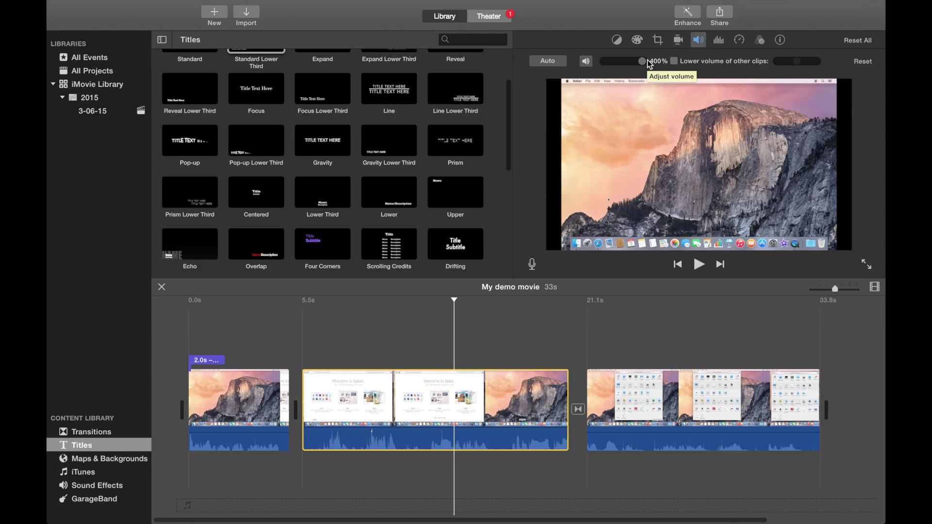
{"action": "mouse_move", "coordinate": [643, 60]}
{"action": "left_mouse_down"}
{"action": "mouse_move", "coordinate": [608, 64]}
{"action": "mouse_move", "coordinate": [639, 65]}
{"action": "left_mouse_up"}
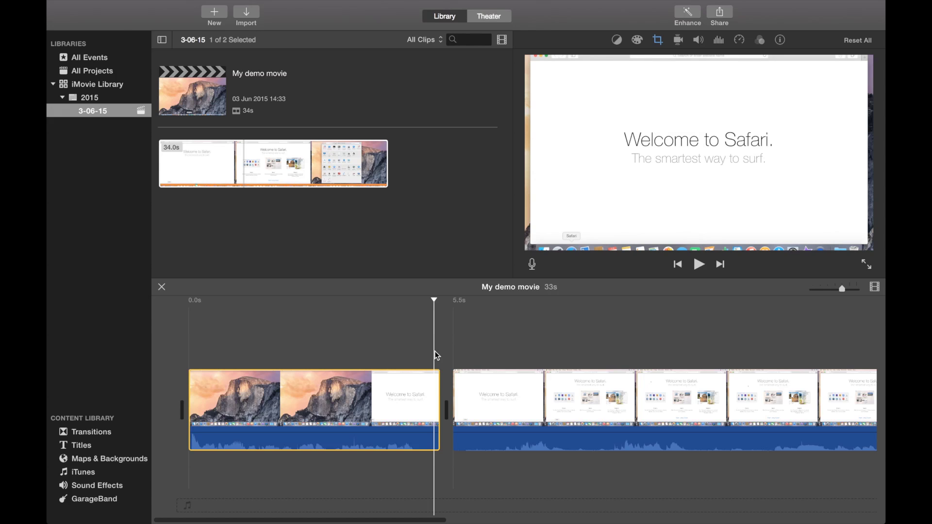
- Select all clips and set their crop style to Fit
{"action": "key", "text": "super+a"}
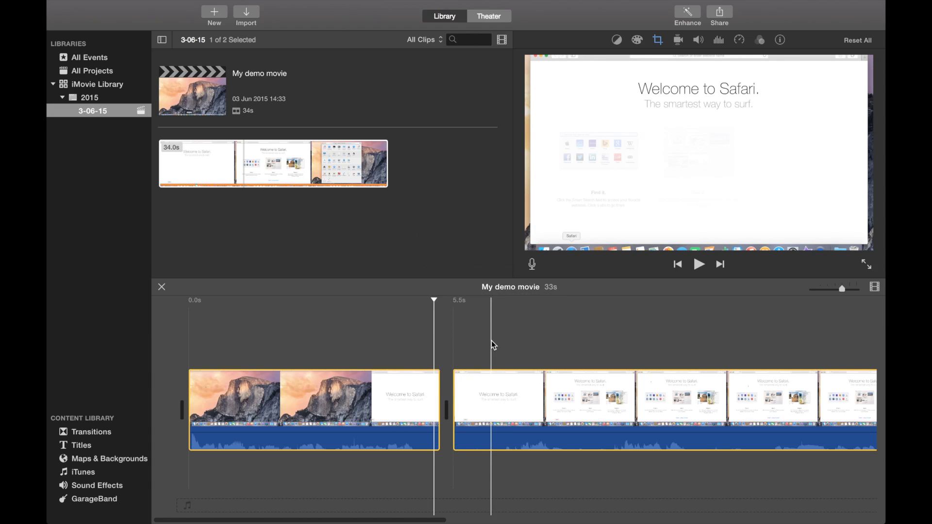
{"action": "left_click", "coordinate": [658, 41]}
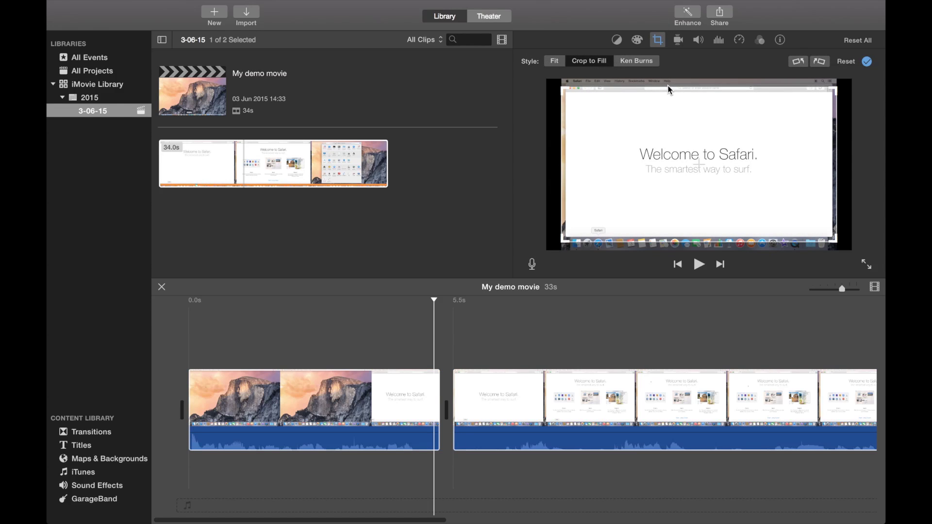
{"action": "left_click", "coordinate": [555, 64]}
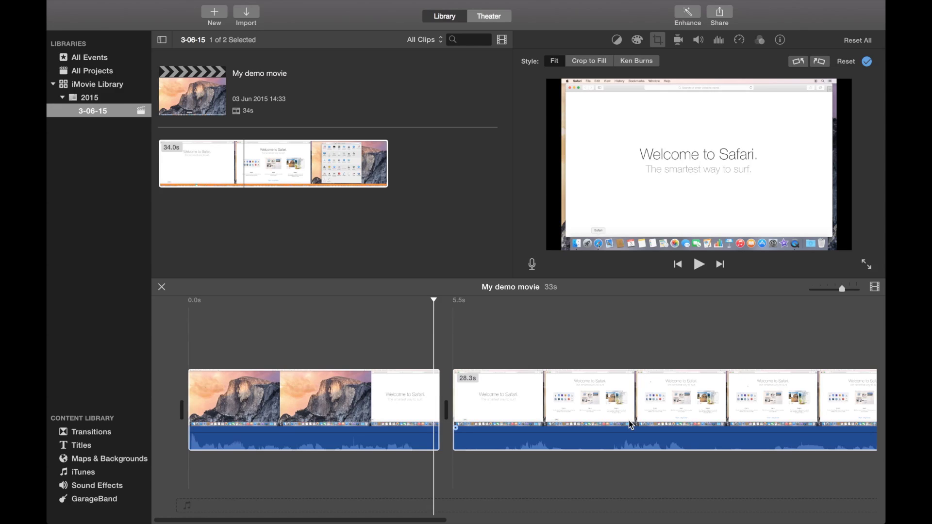
{"action": "scroll", "coordinate": [628, 420], "scroll_direction": "right", "scroll_amount": 10}
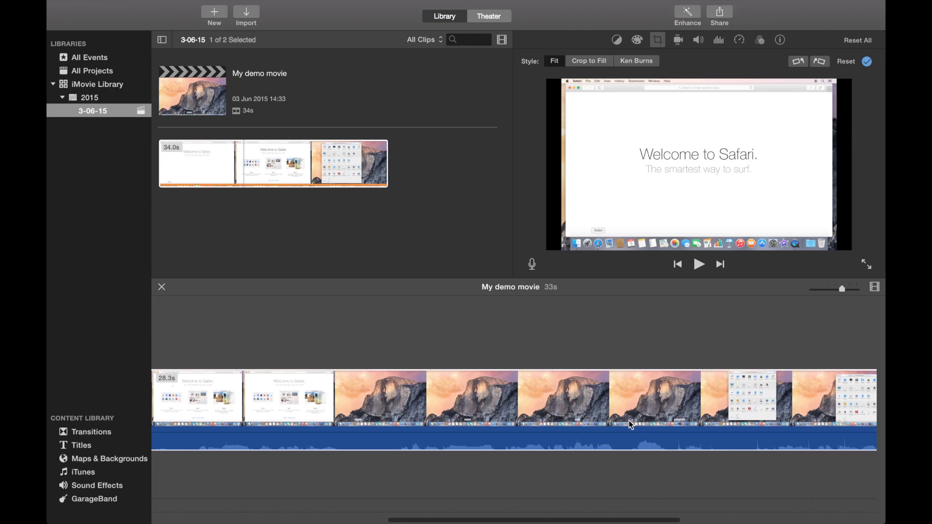
{"action": "scroll", "coordinate": [628, 420], "scroll_direction": "right", "scroll_amount": 10}
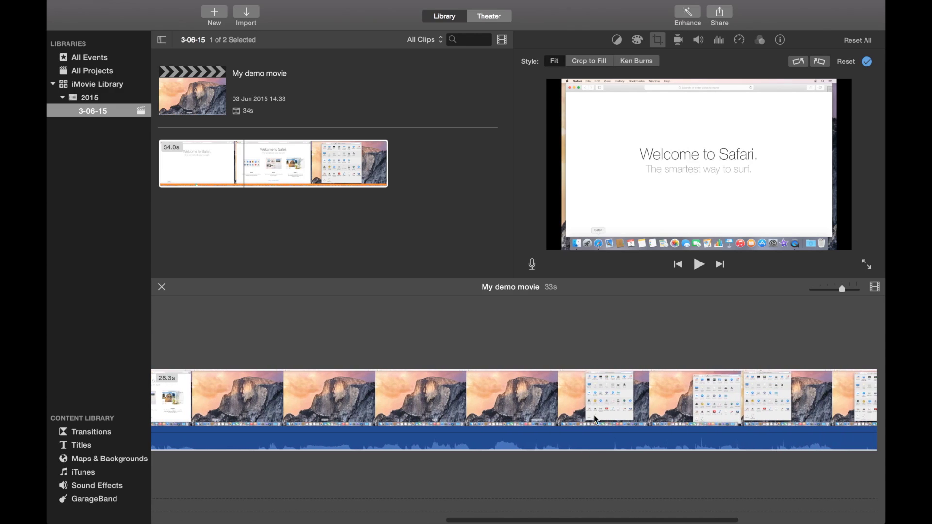
{"action": "left_click", "coordinate": [185, 394]}
{"action": "key", "text": "space"}
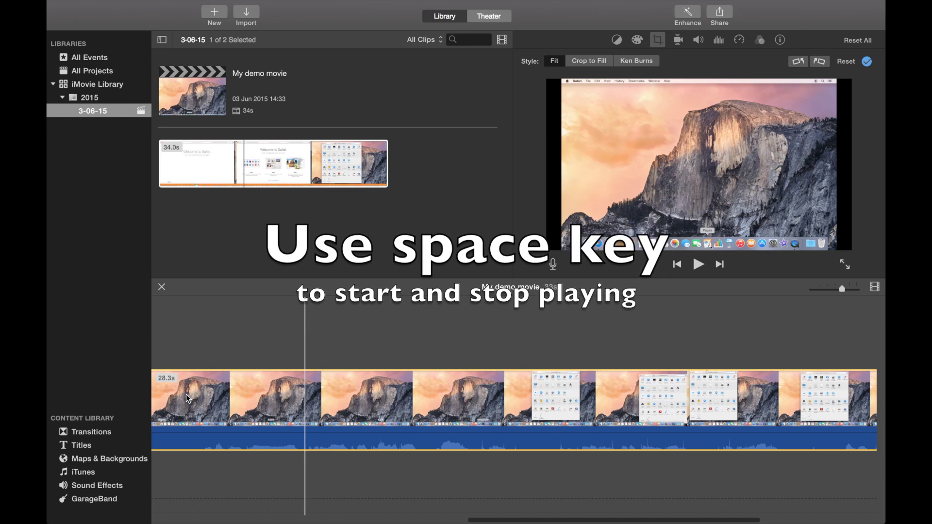
{"action": "key", "text": "space"}
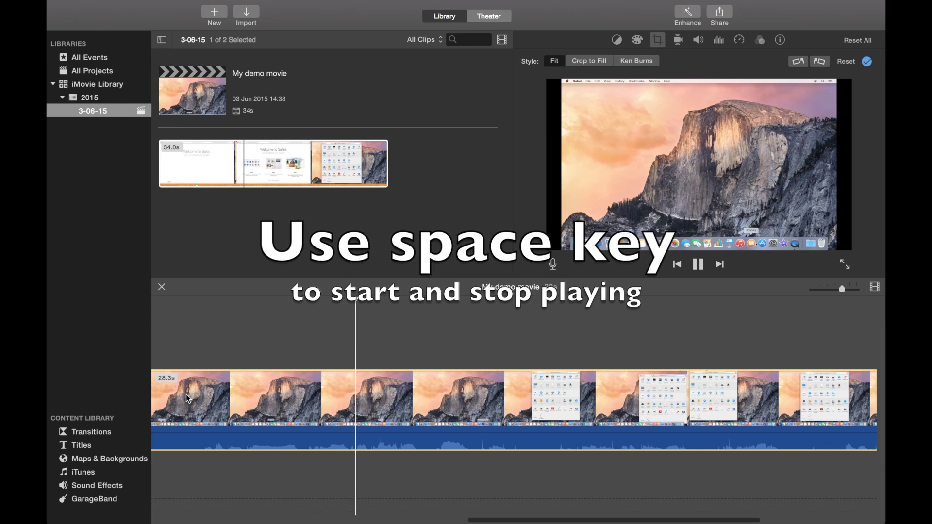
{"action": "key", "text": "space"}
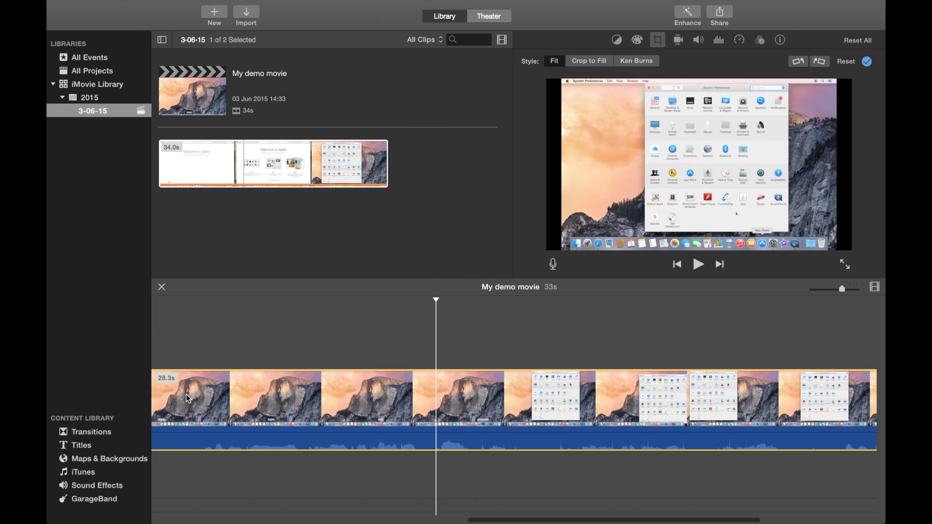
{"action": "key", "text": "Left"}
{"action": "key", "text": "Left"}
{"action": "key", "text": "Left"}
{"action": "key", "text": "Left"}
{"action": "key", "text": "Left"}
{"action": "key", "text": "Left"}
{"action": "key", "text": "Left"}
{"action": "key", "text": "Left"}
{"action": "key", "text": "Left"}
{"action": "key", "text": "Left"}
{"action": "key", "text": "Left"}
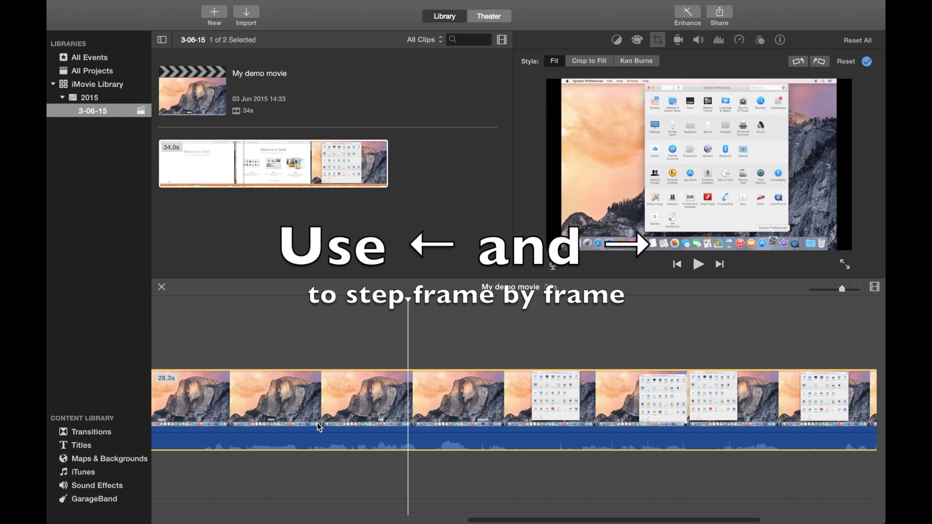
- Step back two frames to the plain desktop frame before System Preferences appears
{"action": "key", "text": "Left"}
{"action": "key", "text": "Left"}
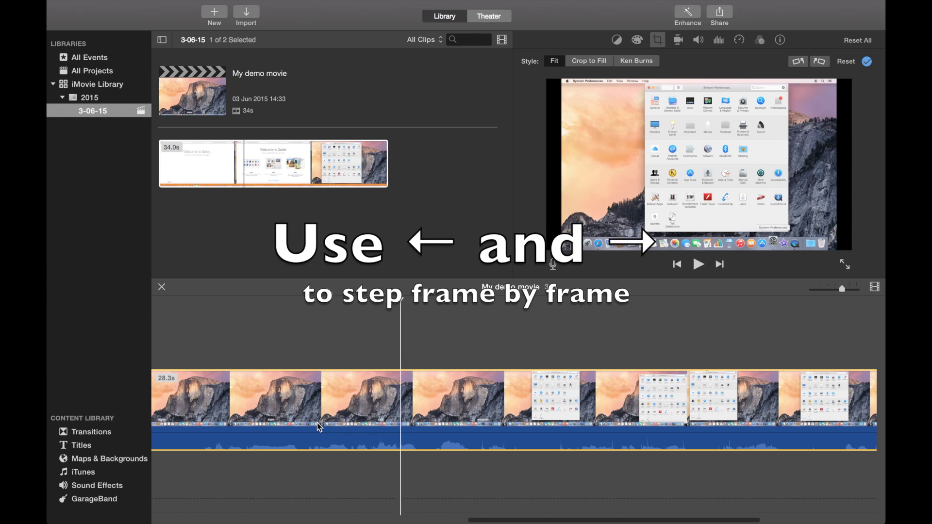
{"action": "key", "text": "Left"}
{"action": "key", "text": "Left"}
{"action": "key", "text": "Left"}
{"action": "key", "text": "Left"}
{"action": "key", "text": "Left"}
{"action": "key", "text": "Left"}
{"action": "key", "text": "Left"}
{"action": "key", "text": "Left"}
{"action": "key", "text": "Left"}
{"action": "key", "text": "Left"}
{"action": "key", "text": "Left"}
{"action": "key", "text": "Left"}
{"action": "key", "text": "Left"}
{"action": "key", "text": "Left"}
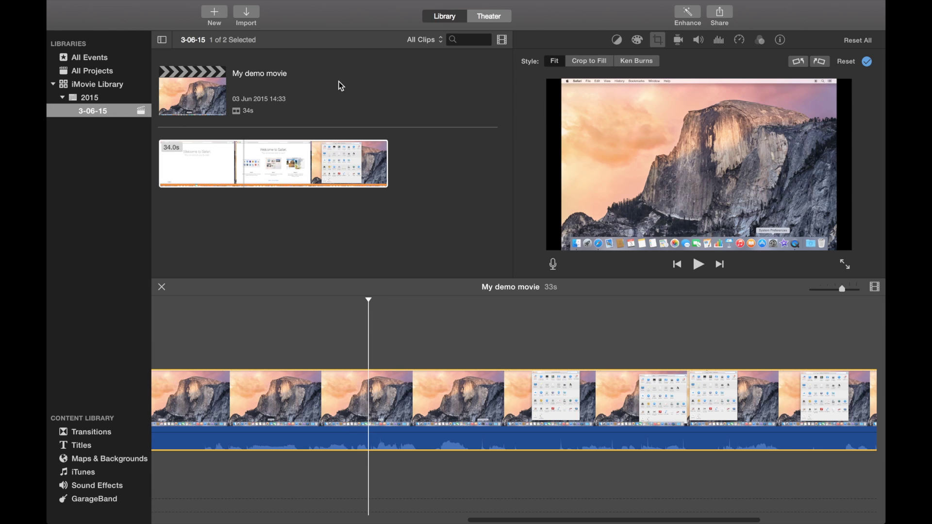
{"action": "left_click", "coordinate": [208, 6]}
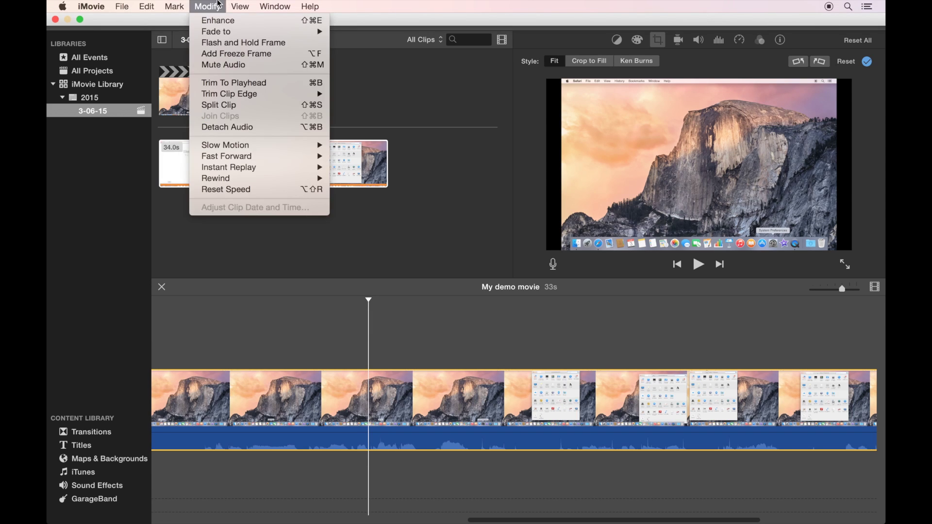
- Split the long clip at 20.6s, just before the settings window appears
{"action": "left_click", "coordinate": [250, 109]}
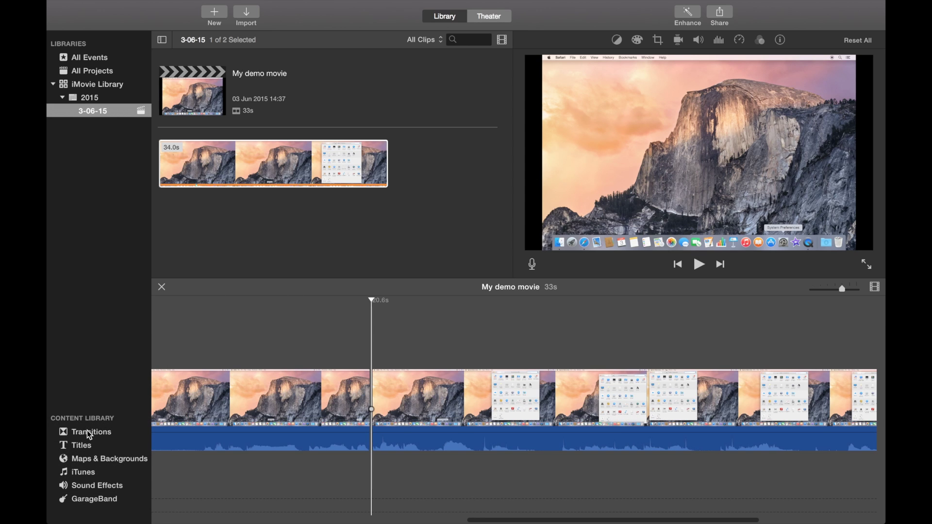
{"action": "left_click", "coordinate": [88, 431]}
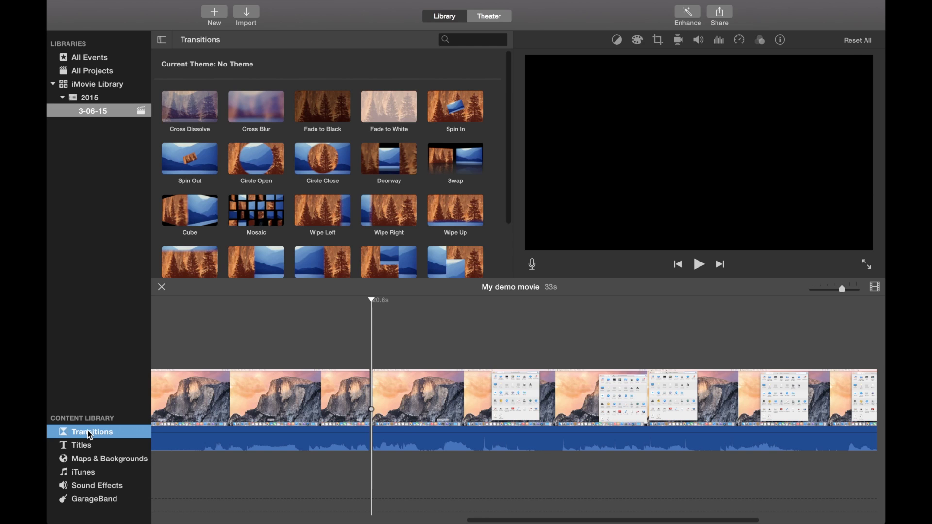
- Place a Page Curl Left transition between the two split clips, keeping its 1.0-second duration
{"action": "left_click", "coordinate": [371, 362]}
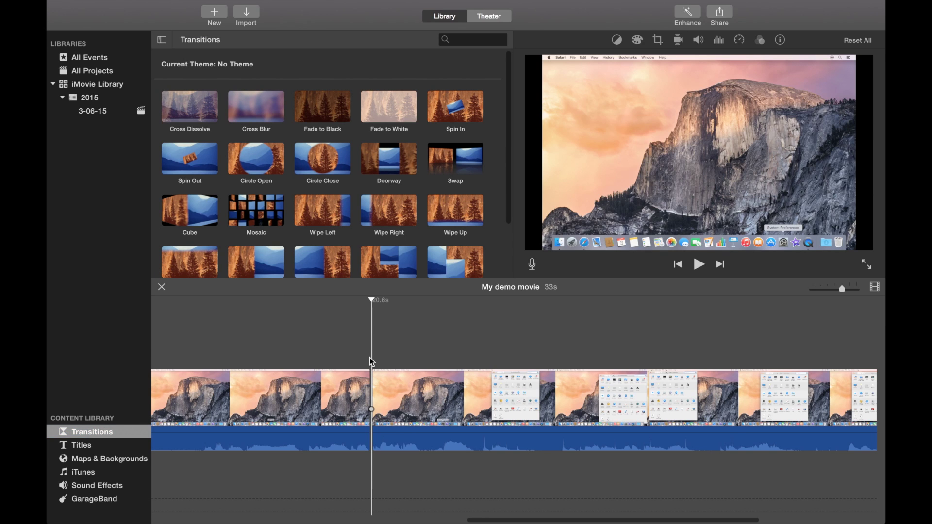
{"action": "scroll", "coordinate": [352, 228], "scroll_direction": "down", "scroll_amount": 2}
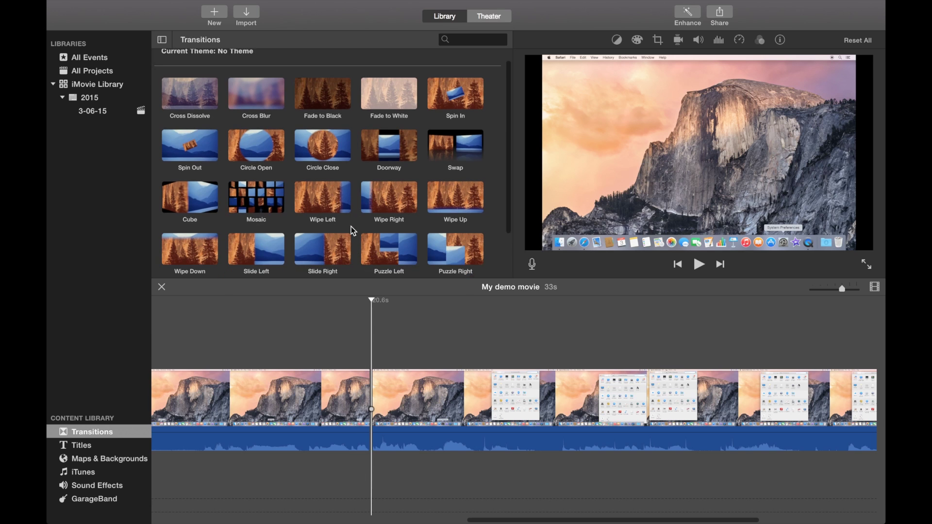
{"action": "scroll", "coordinate": [351, 226], "scroll_direction": "down", "scroll_amount": 2}
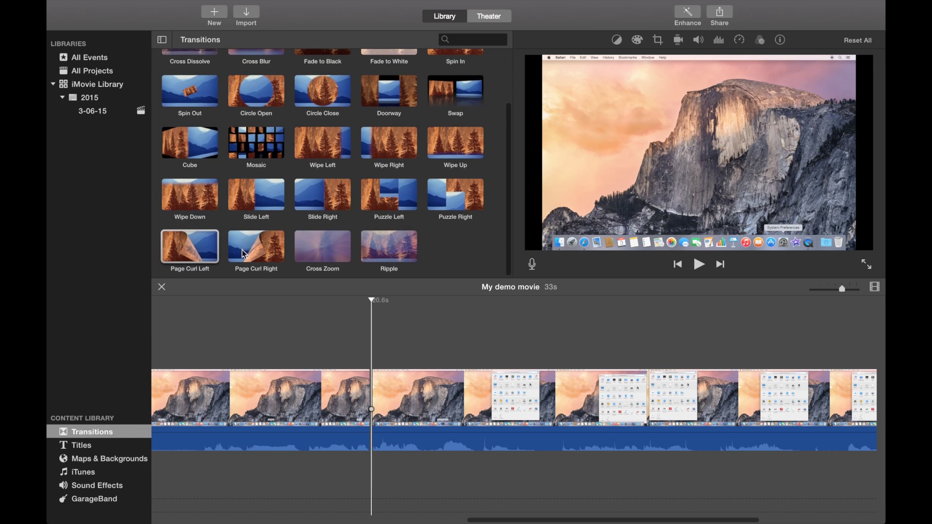
{"action": "left_click_drag", "start_coordinate": [197, 244], "coordinate": [355, 405]}
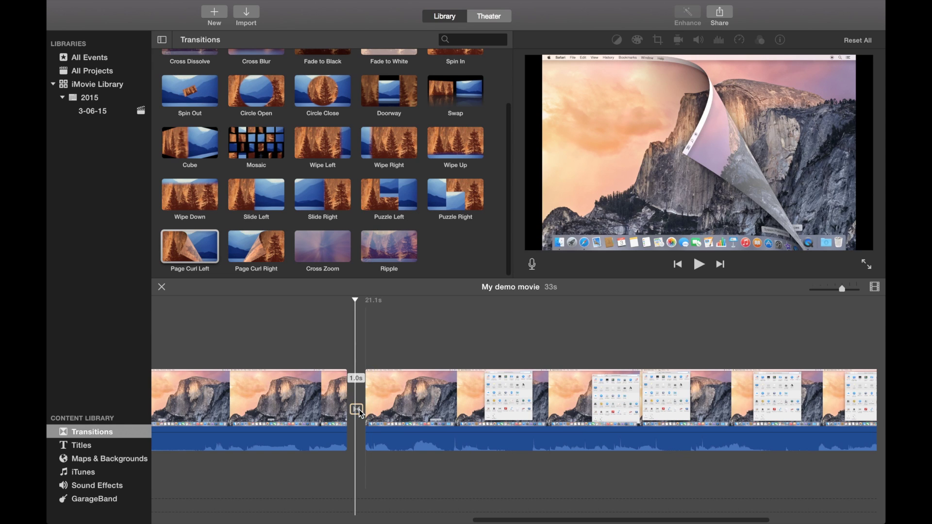
{"action": "double_click", "coordinate": [358, 410]}
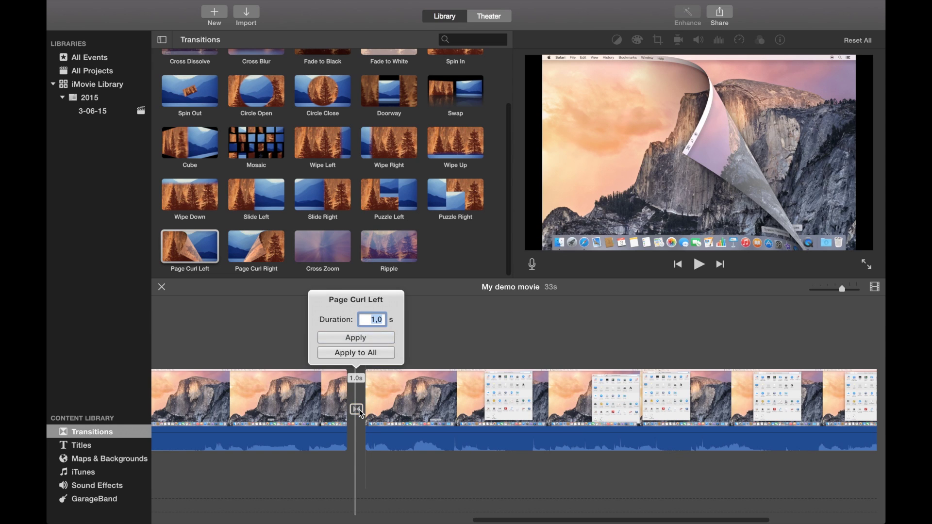
{"action": "left_click", "coordinate": [285, 346]}
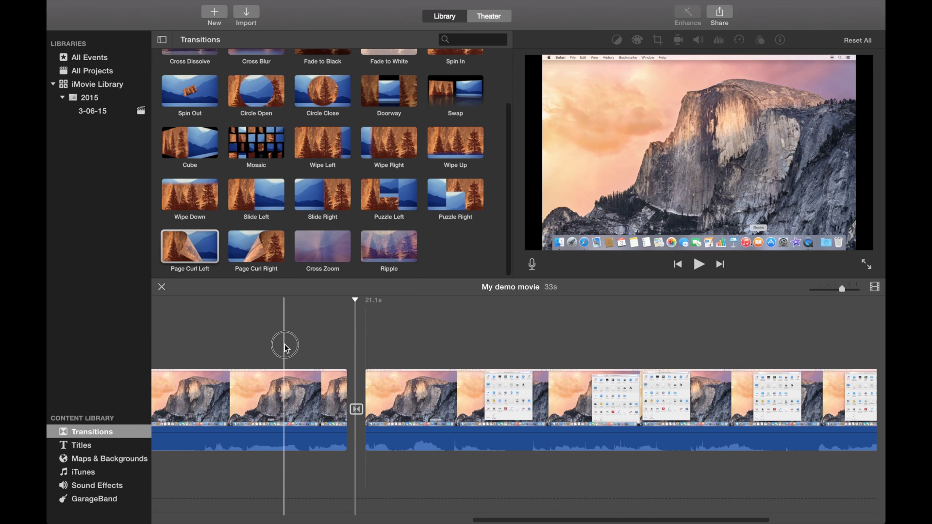
- Play back from the first clip to preview the page-curl transition
{"action": "left_click", "coordinate": [272, 407]}
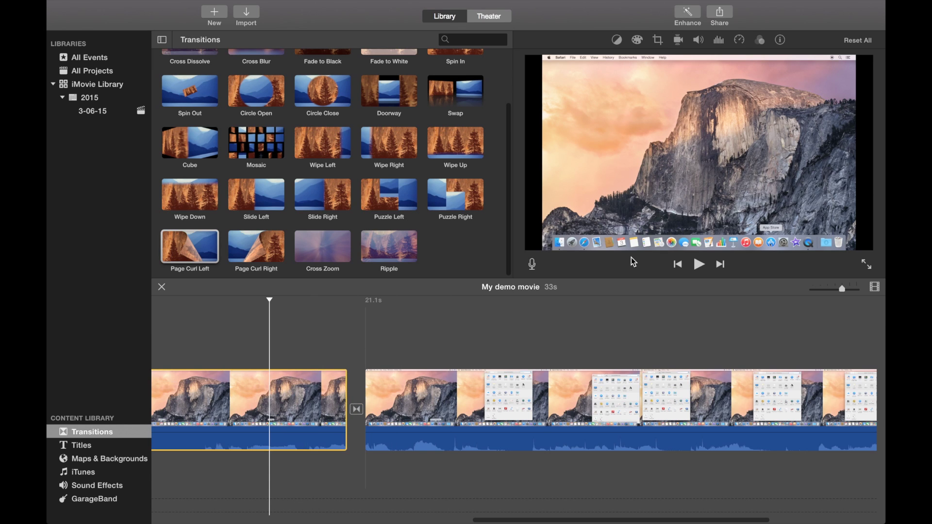
{"action": "left_click", "coordinate": [698, 265]}
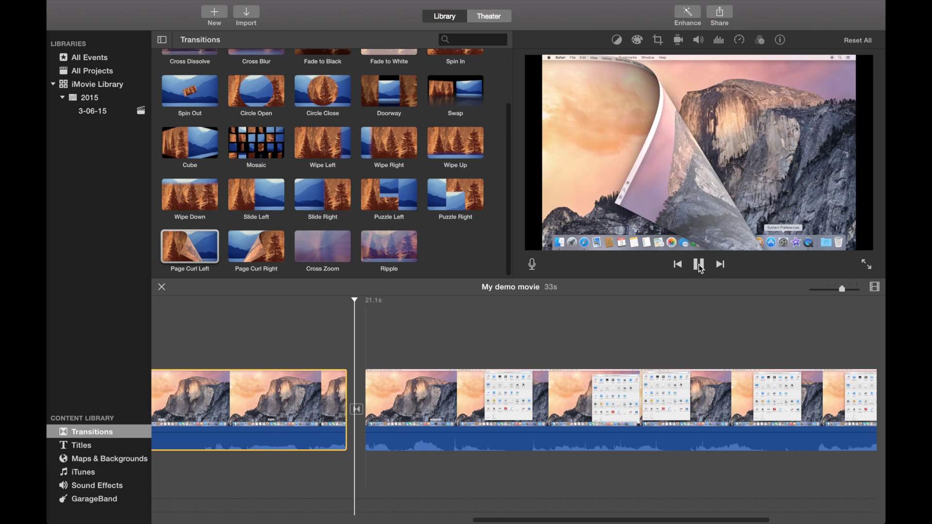
{"action": "left_click", "coordinate": [698, 265]}
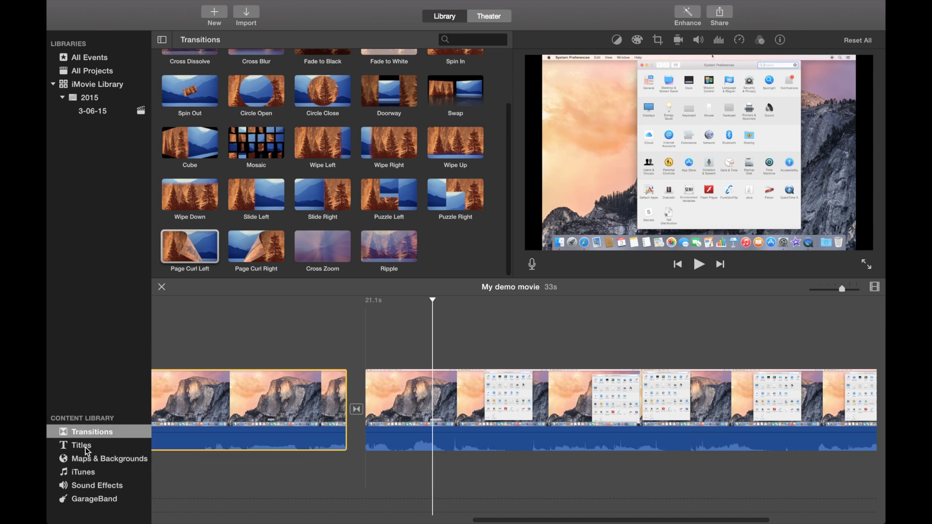
- Place a 4.0s Standard Lower Third title over the opening of the first clip
{"action": "left_click", "coordinate": [81, 445]}
{"action": "left_click", "coordinate": [172, 413]}
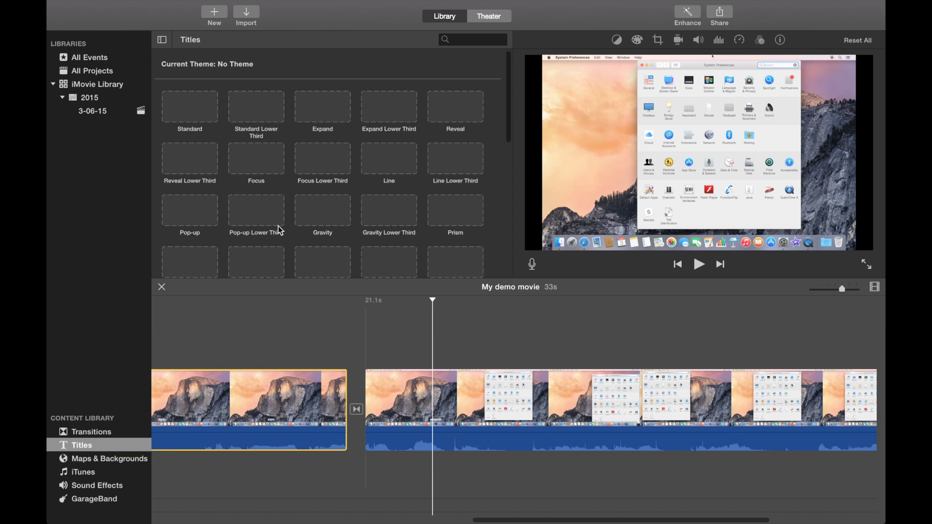
{"action": "scroll", "coordinate": [261, 316], "scroll_direction": "left", "scroll_amount": 15}
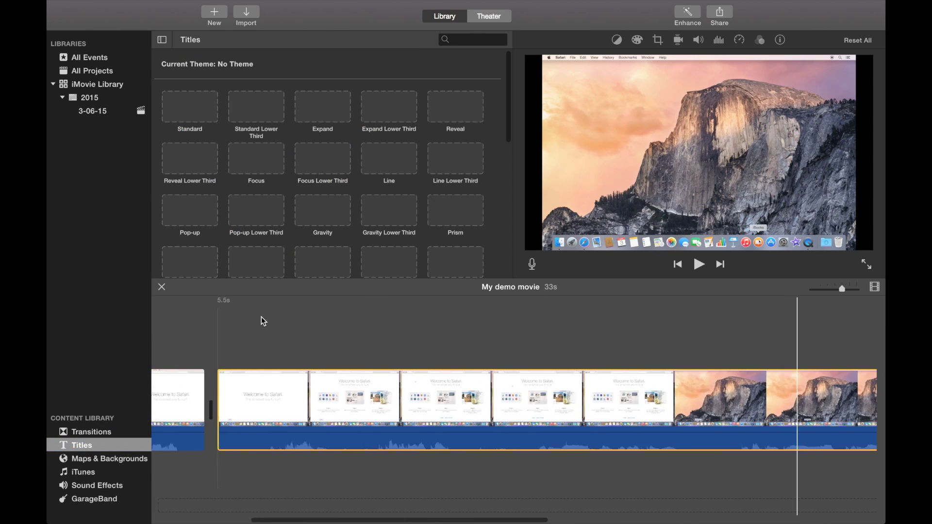
{"action": "scroll", "coordinate": [261, 321], "scroll_direction": "left", "scroll_amount": 5}
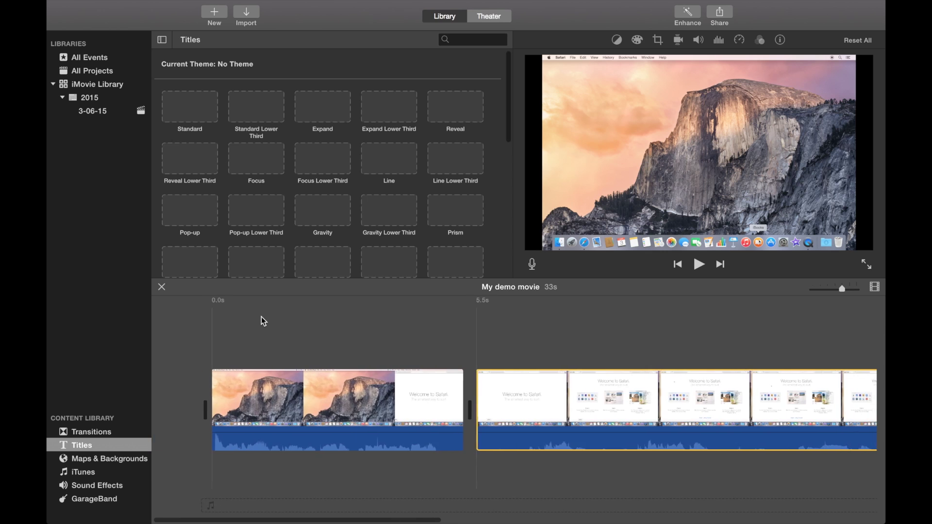
{"action": "left_click", "coordinate": [183, 381]}
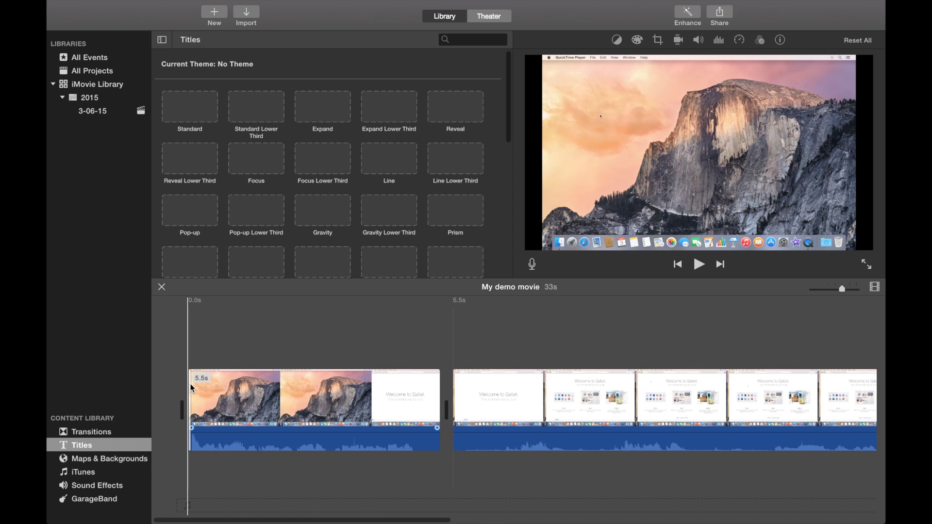
{"action": "left_click", "coordinate": [199, 107]}
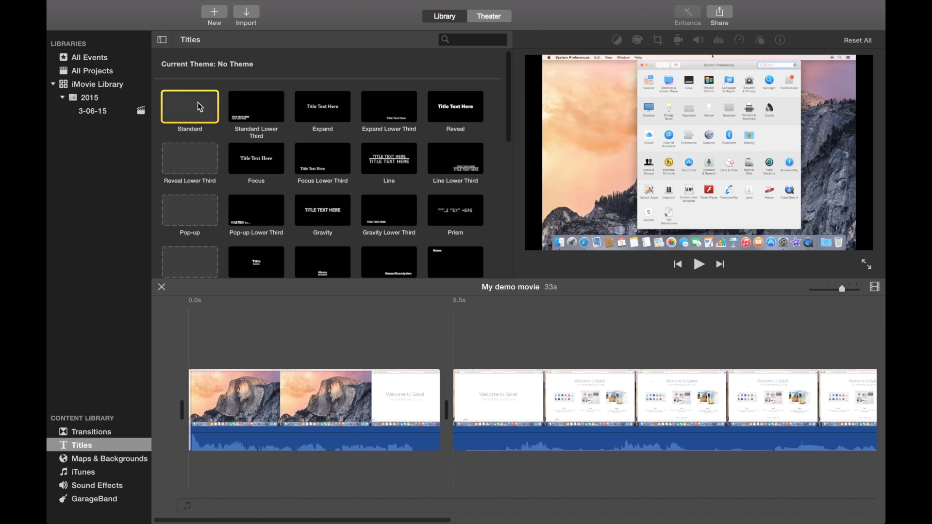
{"action": "left_click_drag", "start_coordinate": [246, 105], "coordinate": [189, 356]}
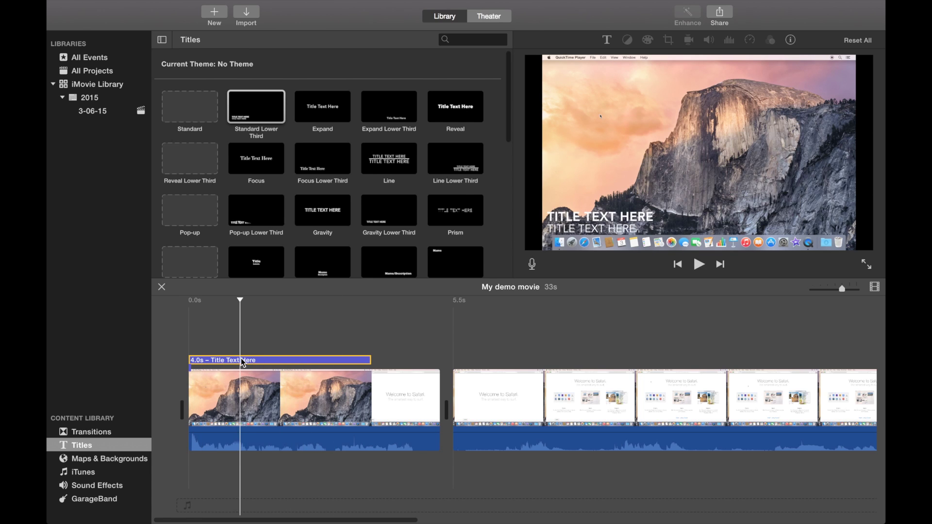
- Change the title text to 'Min lilla demo-film' with an author credit as the second line
{"action": "left_click", "coordinate": [257, 361]}
{"action": "double_click", "coordinate": [257, 361]}
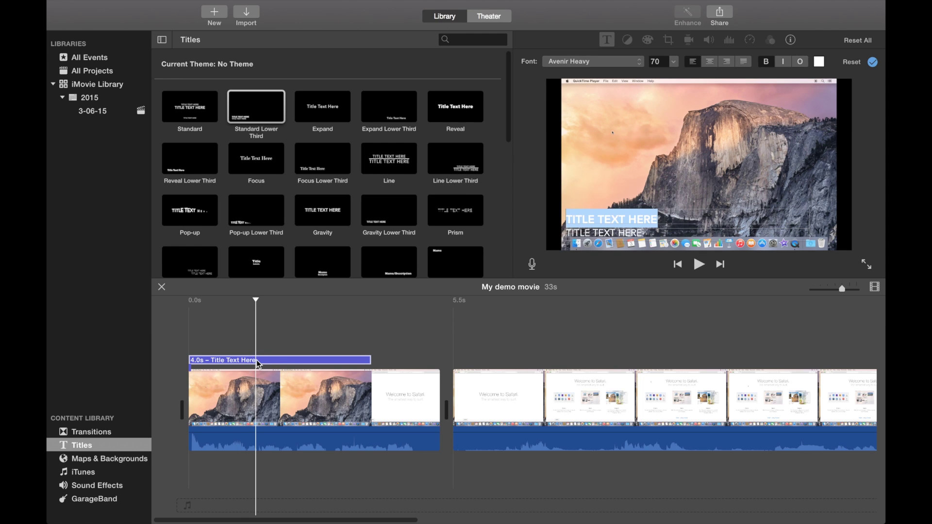
{"action": "type", "text": "Mi"}
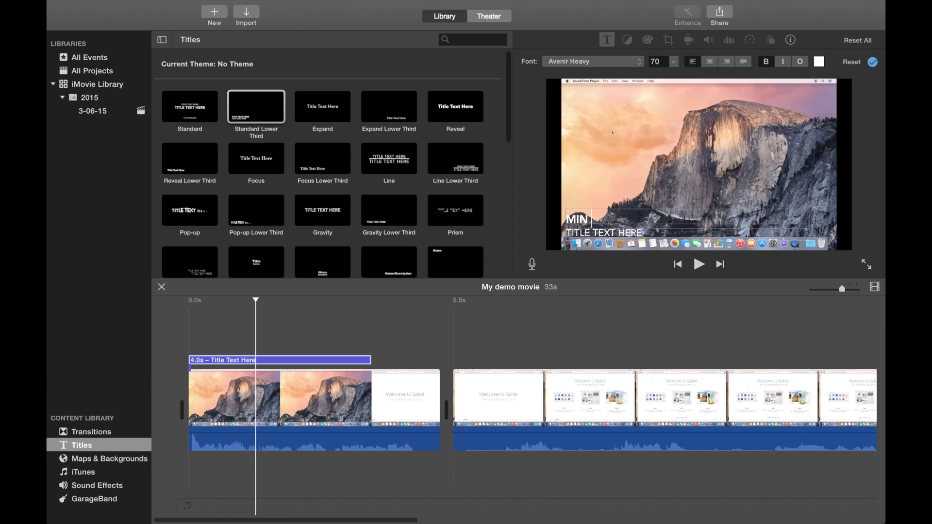
{"action": "type", "text": "n lilla demo-film"}
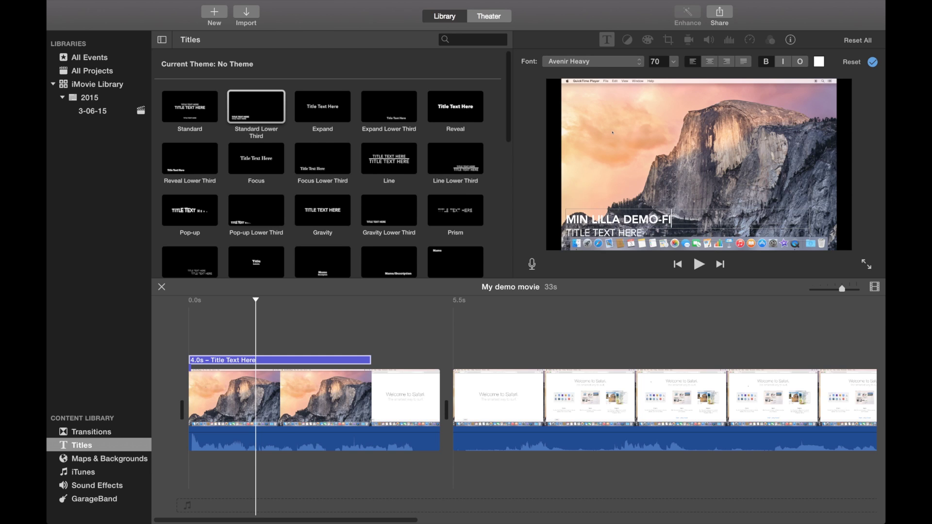
{"action": "key", "text": "Tab"}
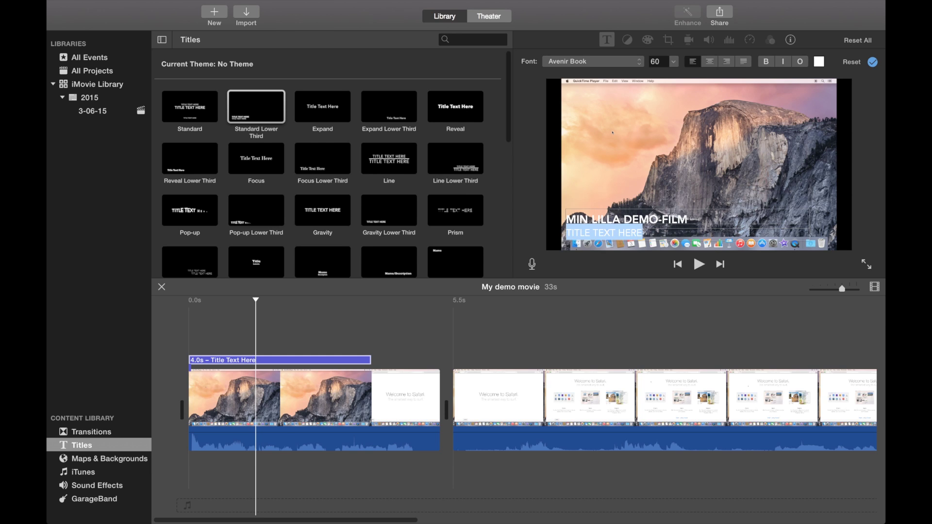
{"action": "type", "text": "Av Pete"}
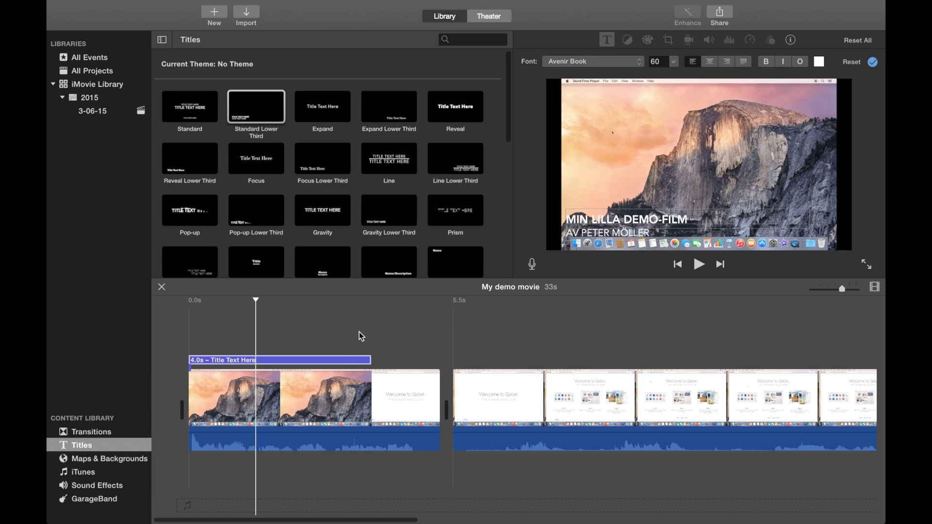
{"action": "key", "text": "Escape"}
{"action": "left_click", "coordinate": [354, 362]}
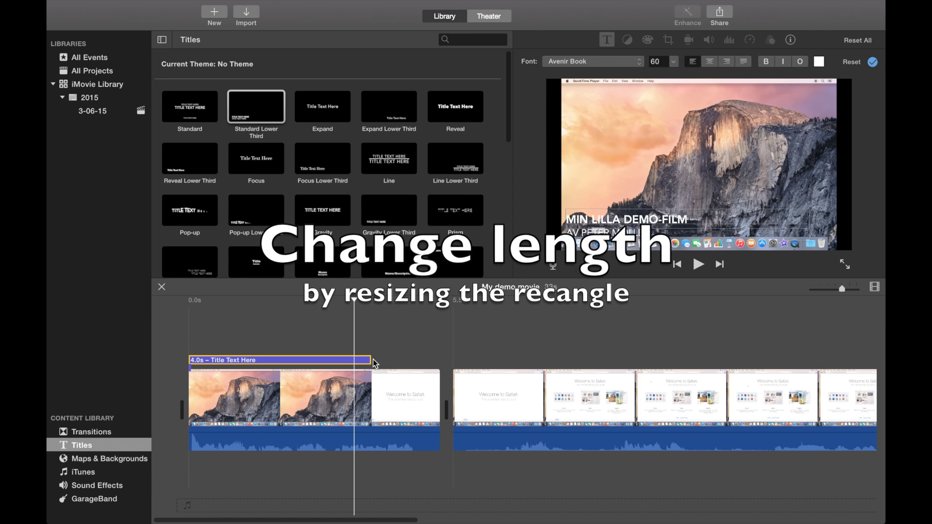
- Trim the lower-third title to 2.0s and replay the movie's opening to check it
{"action": "left_click_drag", "start_coordinate": [374, 363], "coordinate": [274, 359]}
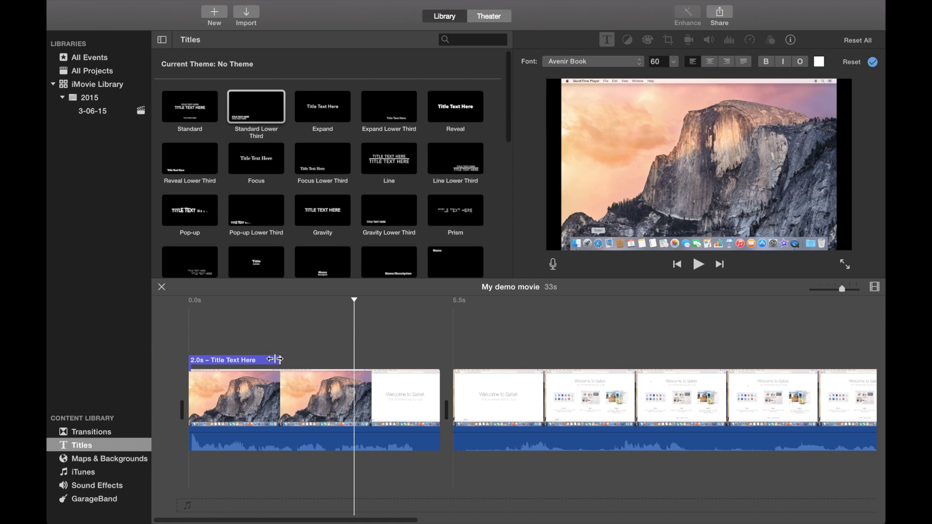
{"action": "left_click", "coordinate": [192, 401]}
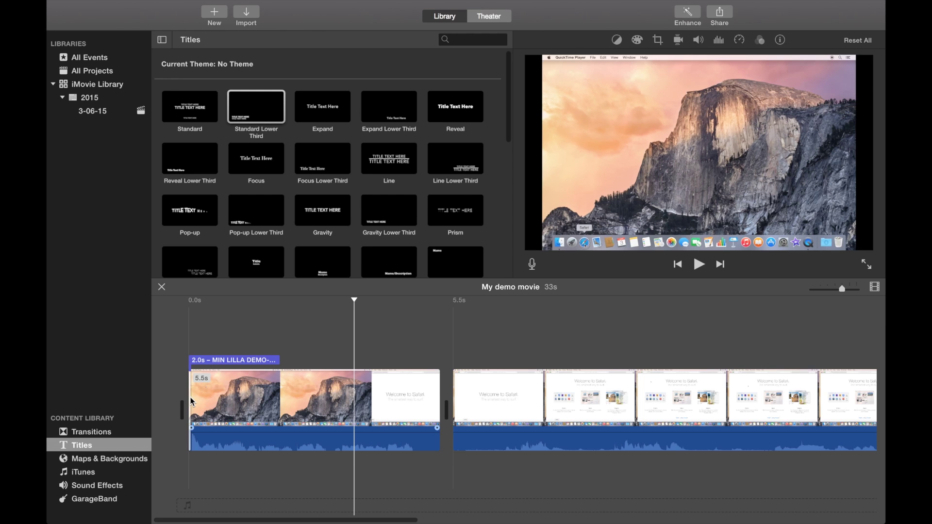
{"action": "key", "text": "space"}
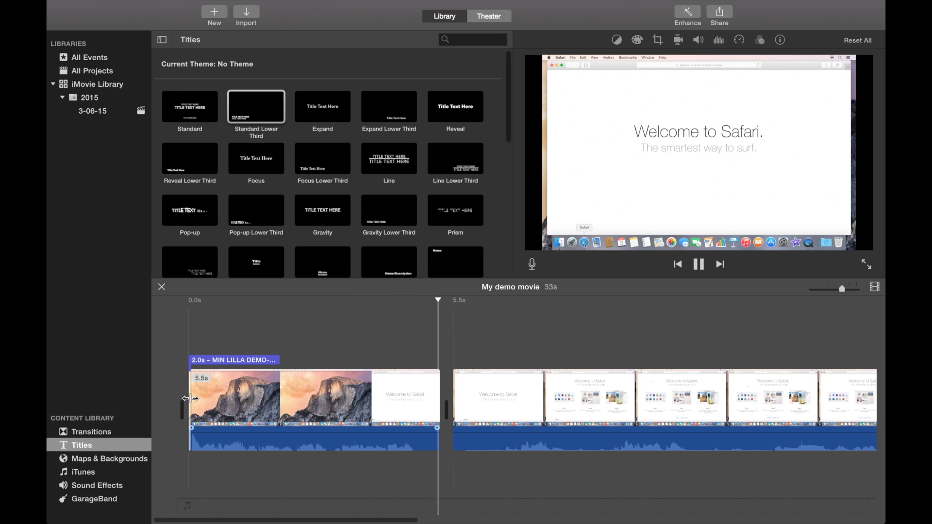
{"action": "key", "text": "space"}
{"action": "left_click_drag", "start_coordinate": [197, 398], "coordinate": [194, 397]}
{"action": "key", "text": "space"}
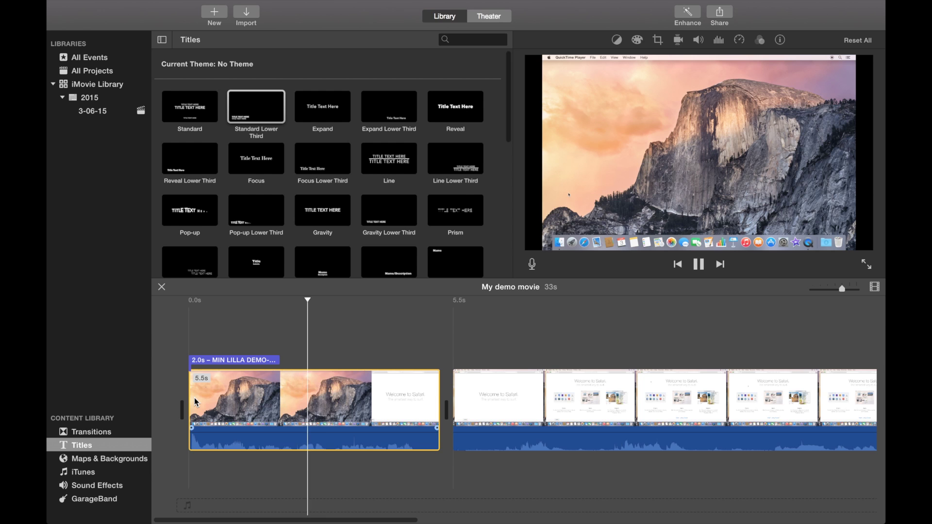
{"action": "key", "text": "space"}
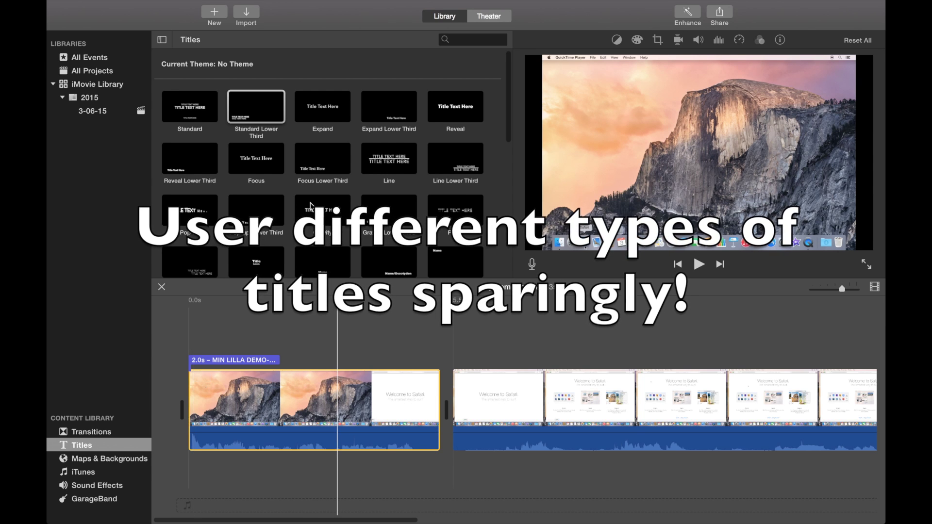
{"action": "left_click", "coordinate": [369, 185]}
- Scroll through more title styles, zoom the timeline out to show all clips, and select everything
{"action": "scroll", "coordinate": [369, 186], "scroll_direction": "down", "scroll_amount": 3}
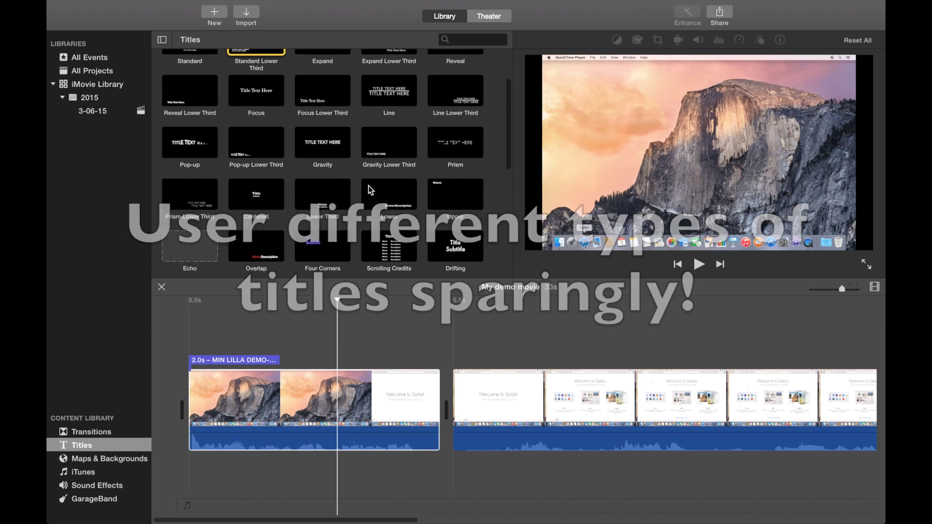
{"action": "left_click", "coordinate": [198, 298]}
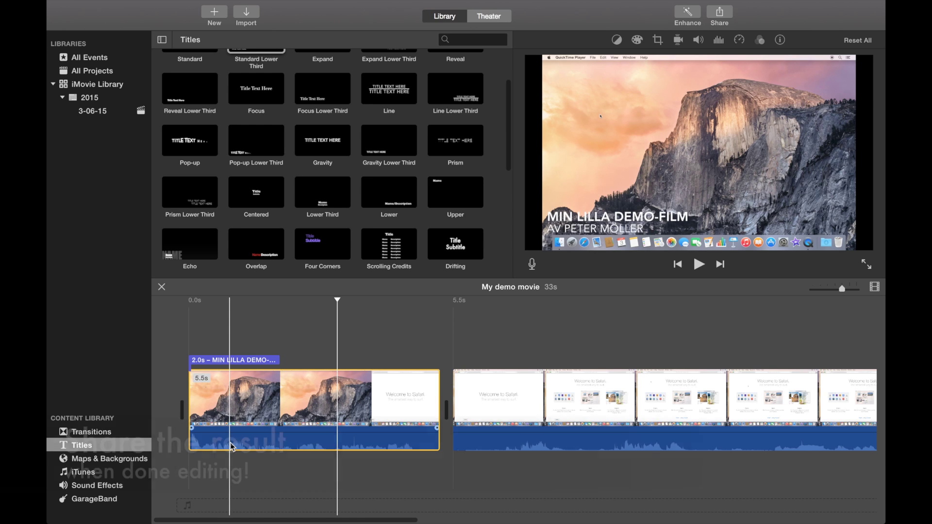
{"action": "key", "text": "super+minus"}
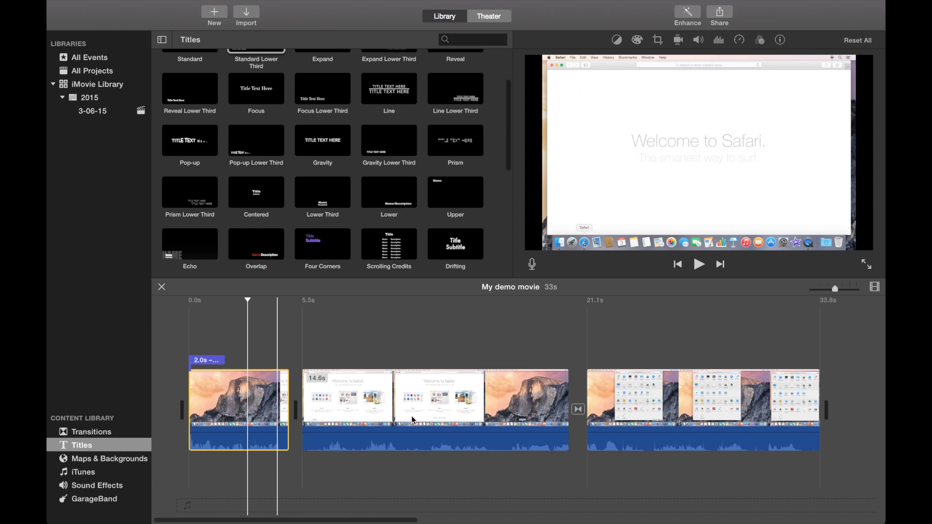
{"action": "key", "text": "super+a"}
- Open the Share-to-File dialog for My demo movie, set to 1920 x 1080 at High quality
{"action": "left_click", "coordinate": [103, 4]}
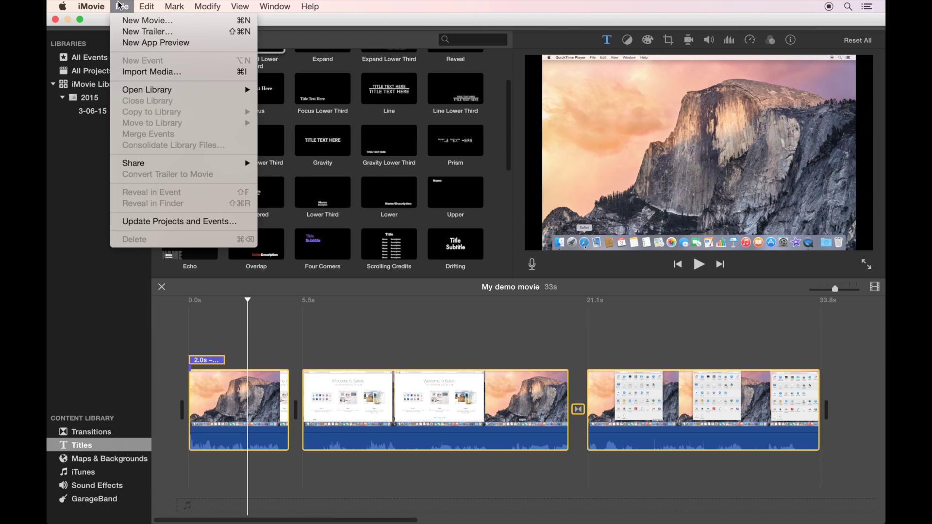
{"action": "mouse_move", "coordinate": [210, 167]}
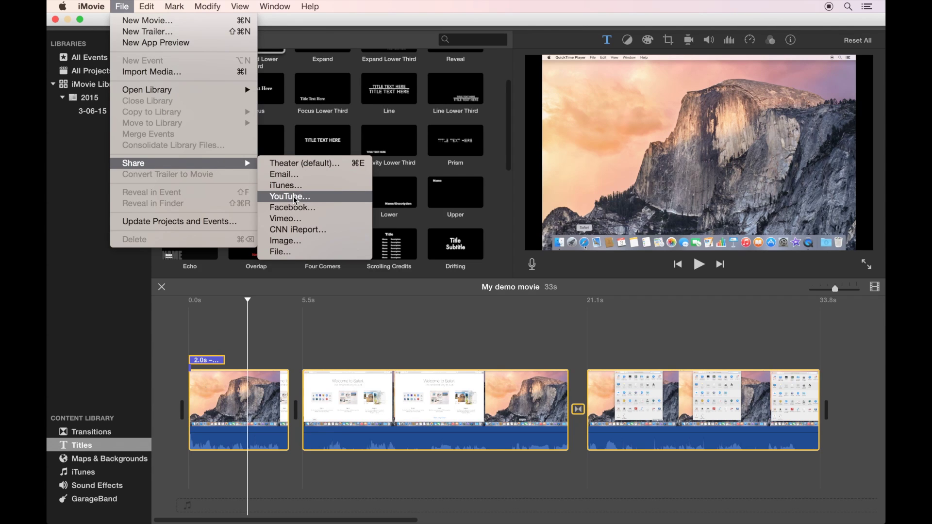
{"action": "left_click", "coordinate": [302, 252]}
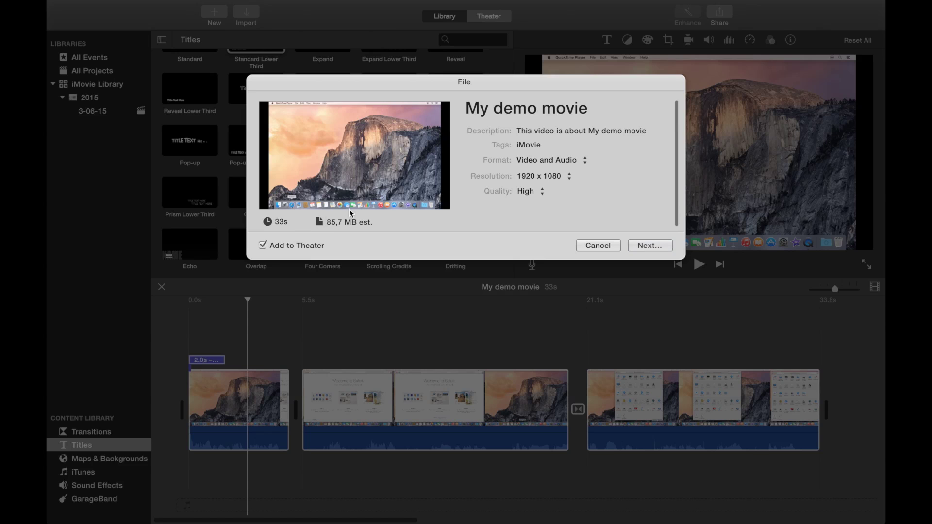
- Save the export under the name My demo movie in the Documents folder
{"action": "left_click", "coordinate": [643, 249]}
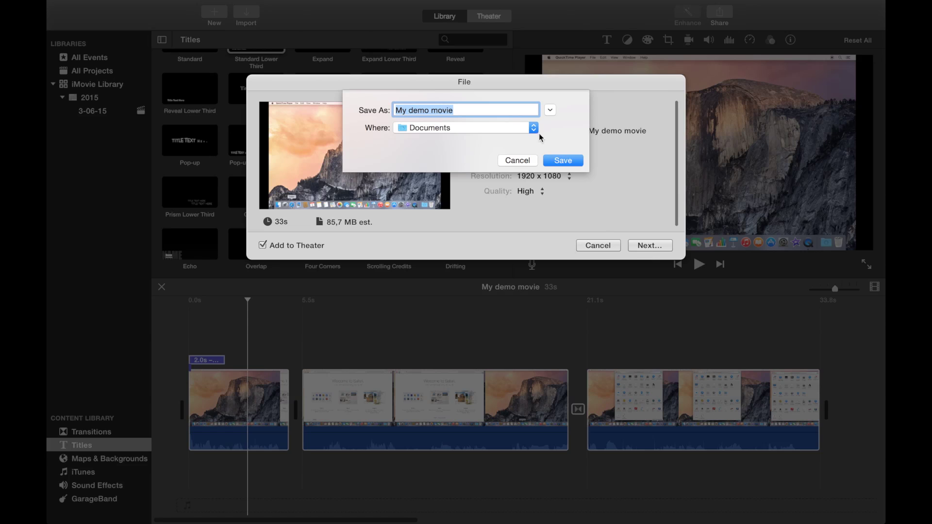
{"action": "left_click", "coordinate": [566, 164]}
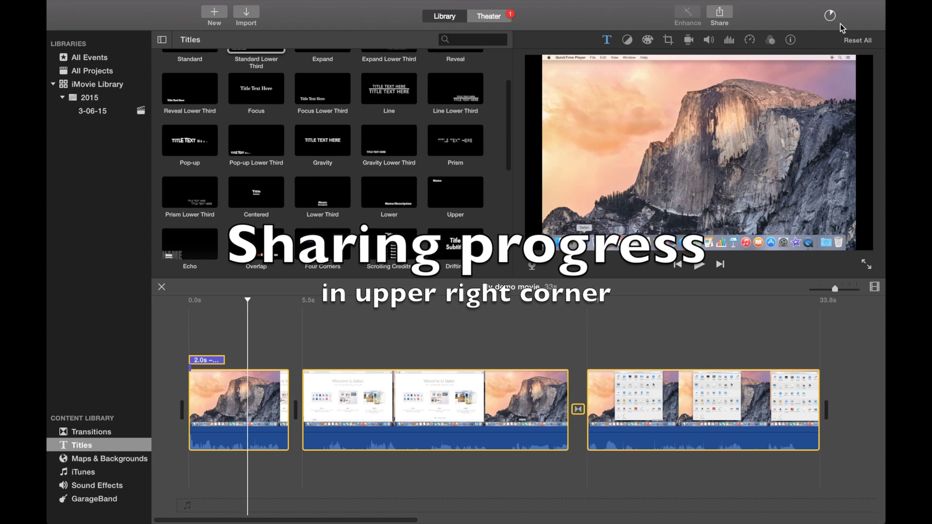
- Check Finder's Documents folder for My demo movie.mp4, then return to iMovie
{"action": "key", "text": "super+Tab"}
{"action": "key", "text": "super+Tab"}
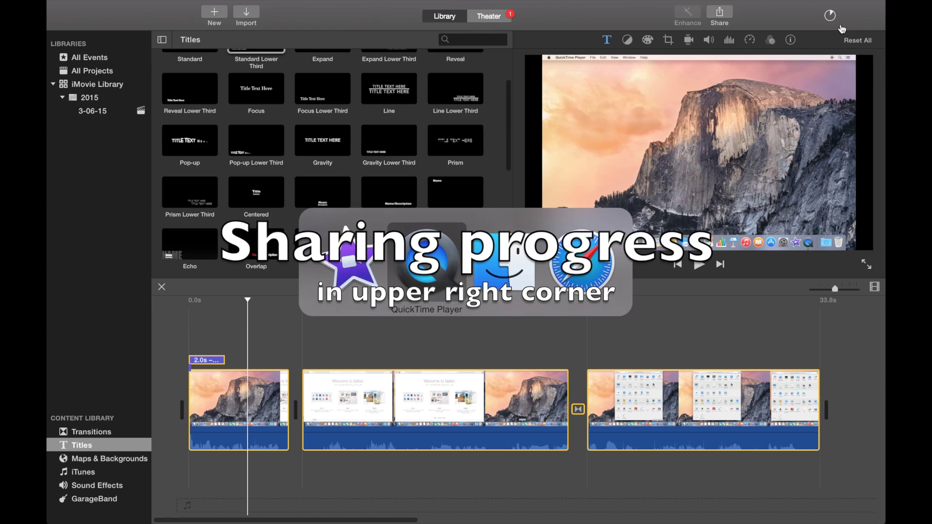
{"action": "key", "text": "super+alt+h"}
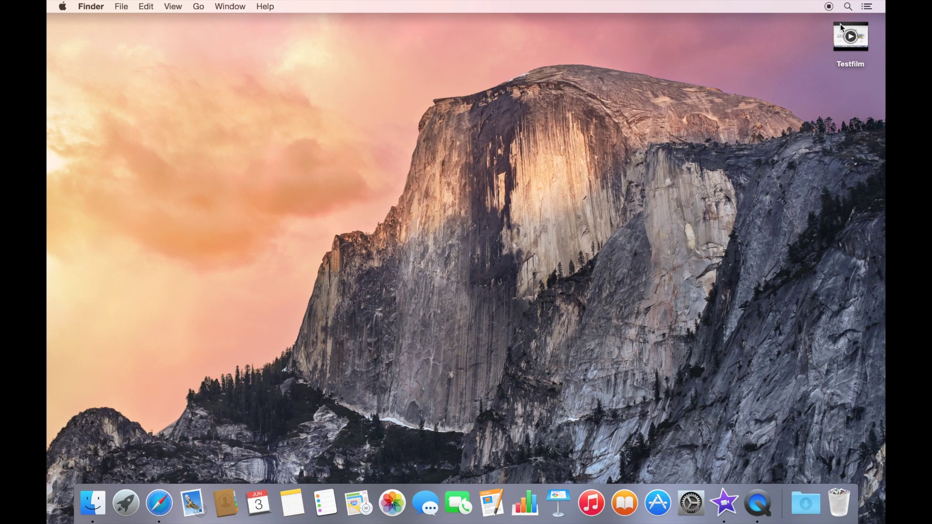
{"action": "key", "text": "super+shift+o"}
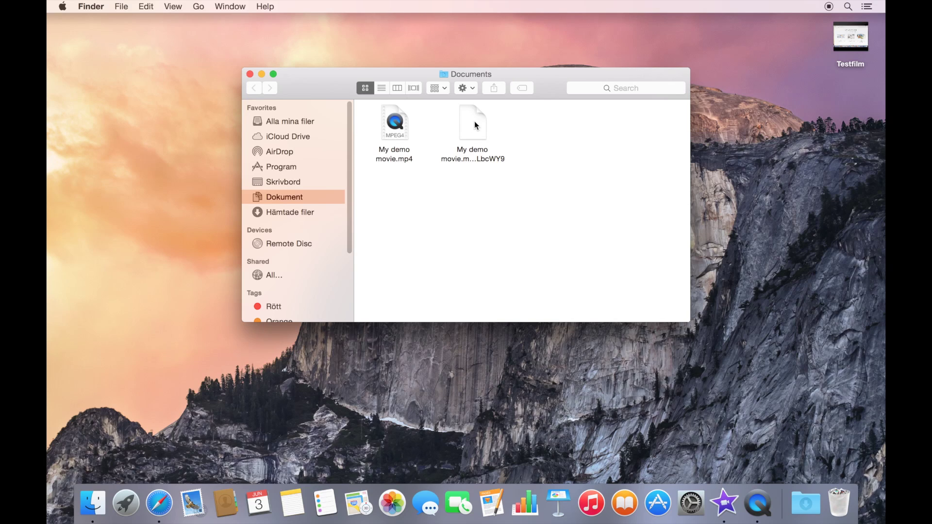
{"action": "key", "text": "super+Tab"}
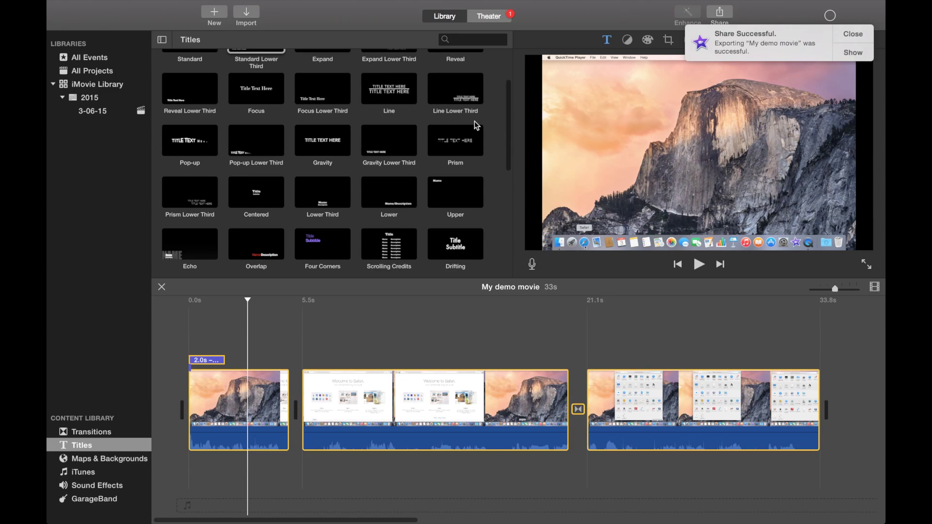
- Reveal My demo movie.mp4 in Finder and view its info: a 25.8 MB MPEG-4 movie
{"action": "left_click", "coordinate": [855, 52]}
{"action": "key", "text": "super+i"}
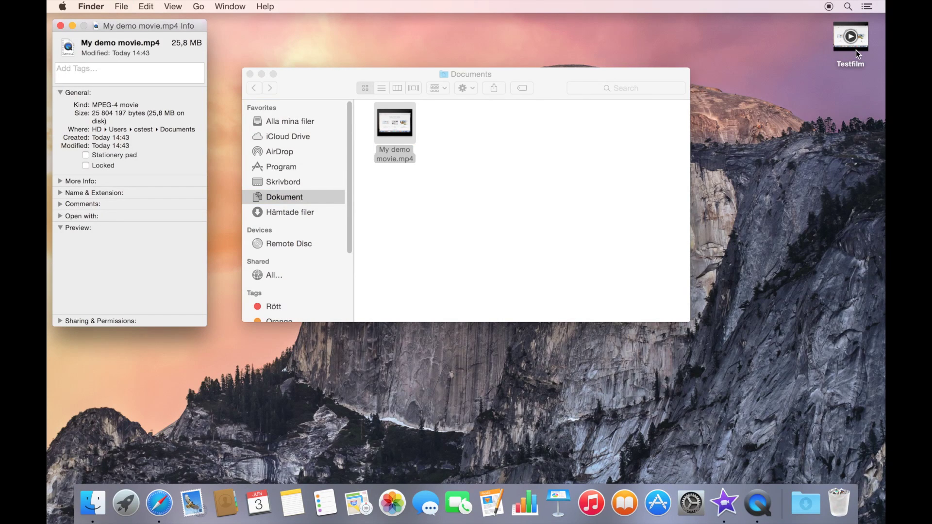